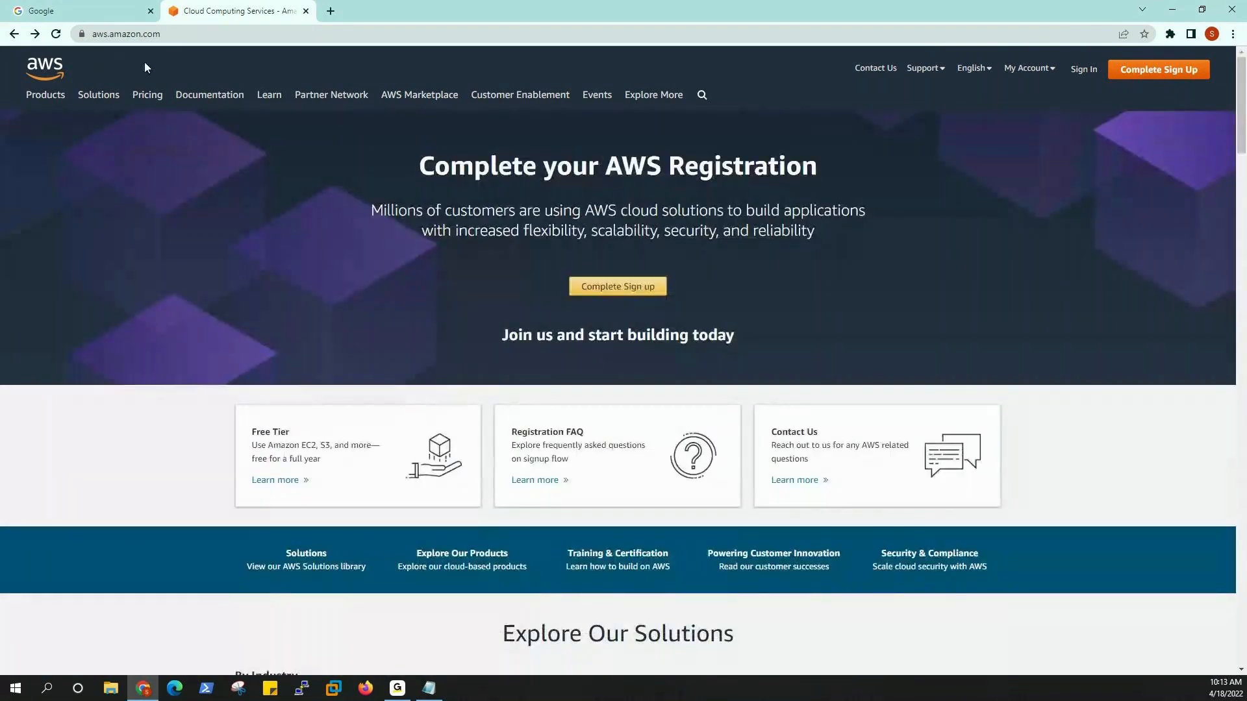
Open the pricing options overview on the AWS home page
left_click(148, 98)
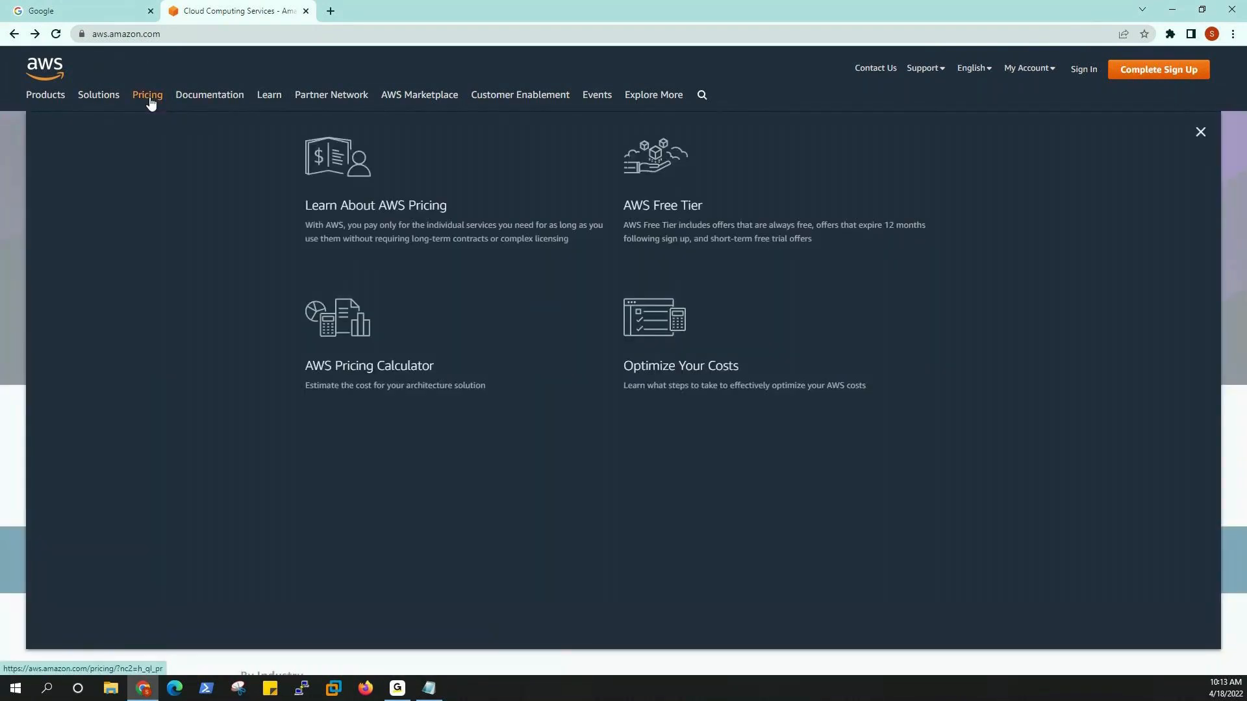
Open the AWS Free Tier page and scroll through its Free Trials, 12 months free and Always free offers
left_click(663, 206)
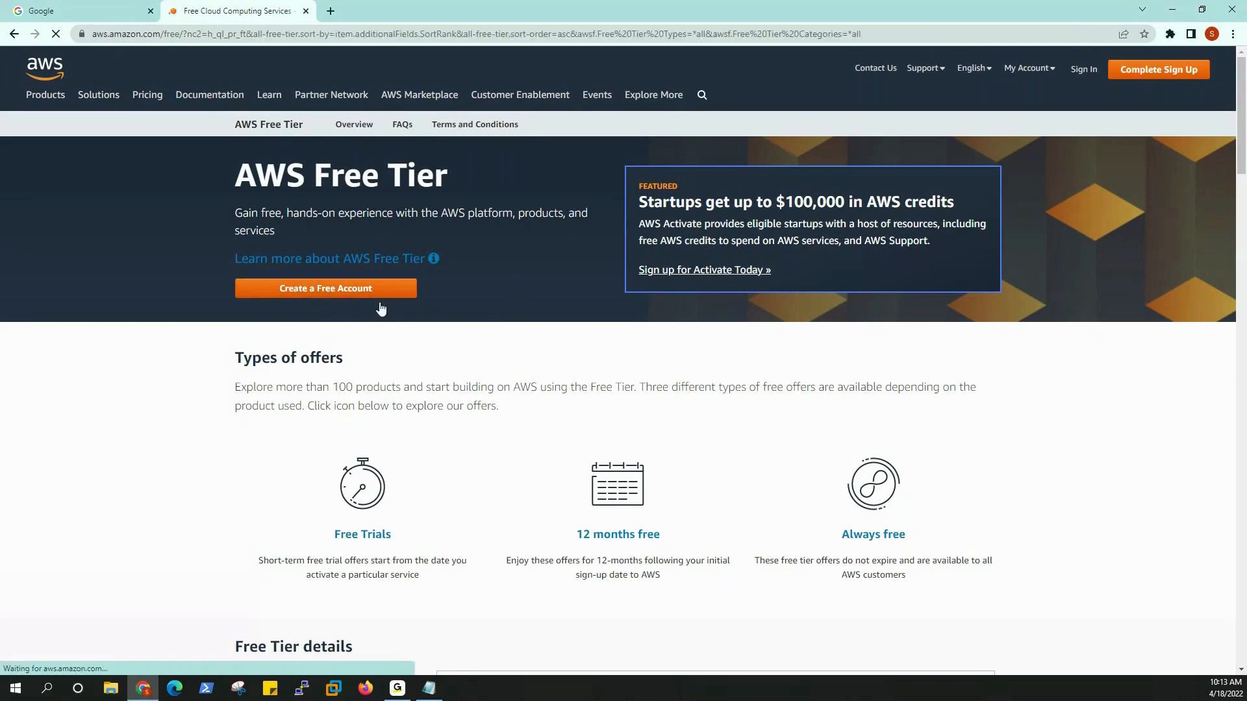
scroll(515, 337, "down", 2)
scroll(515, 337, "down", 1)
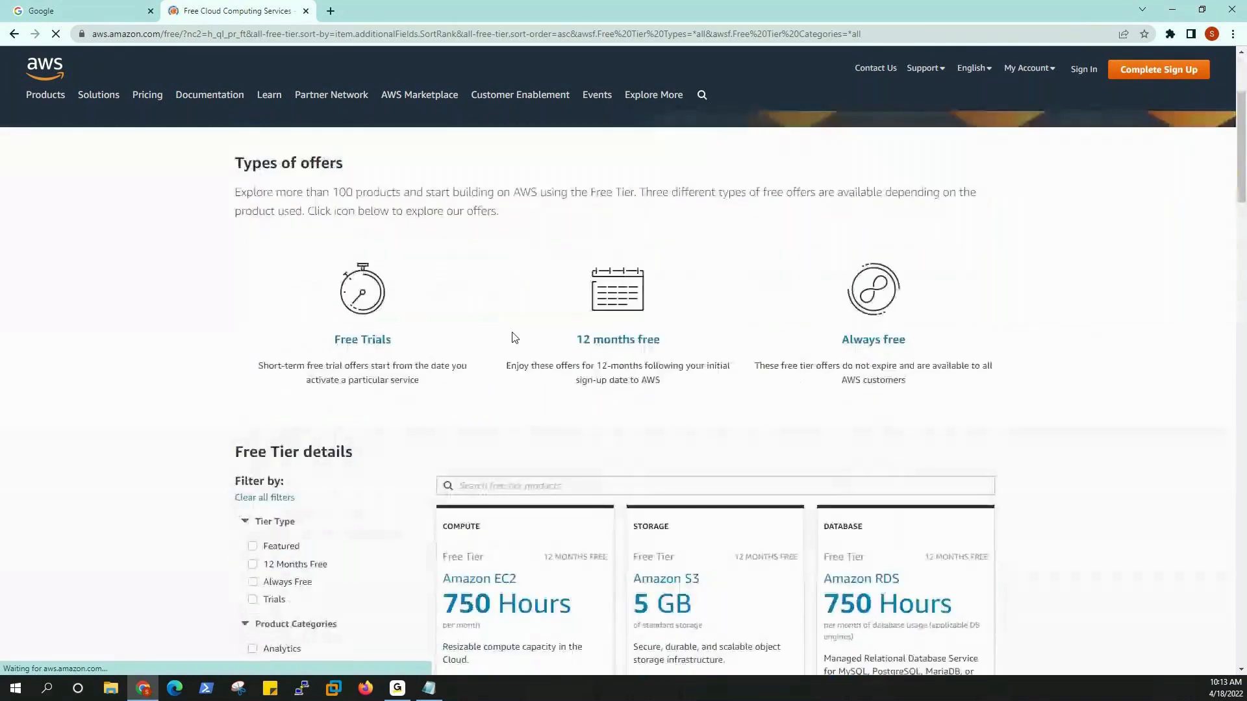
scroll(514, 337, "down", 2)
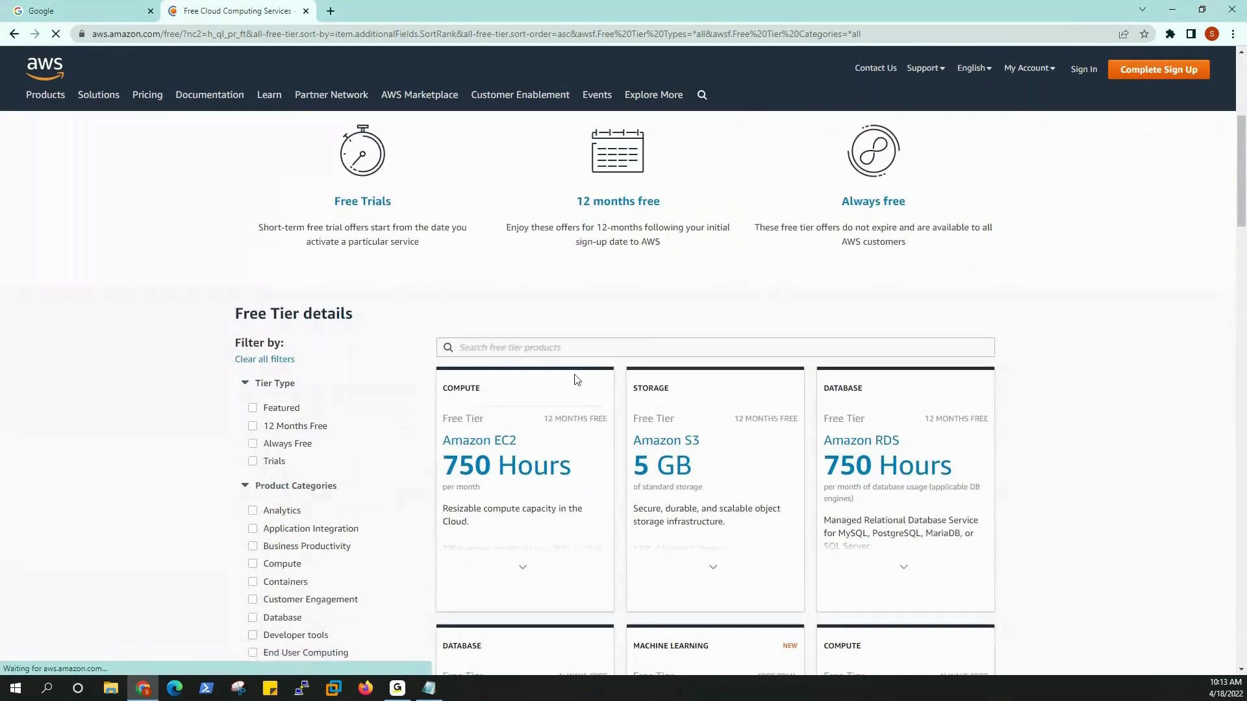
scroll(578, 379, "down", 2)
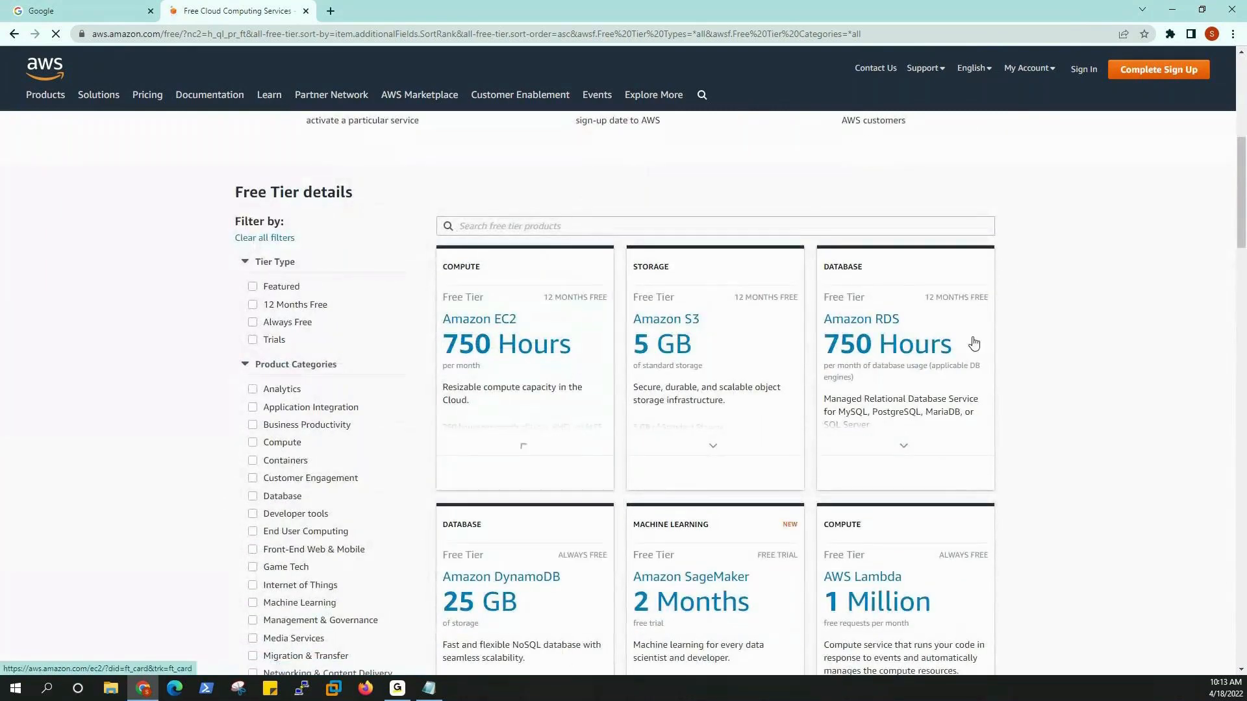
scroll(1066, 348, "down", 1)
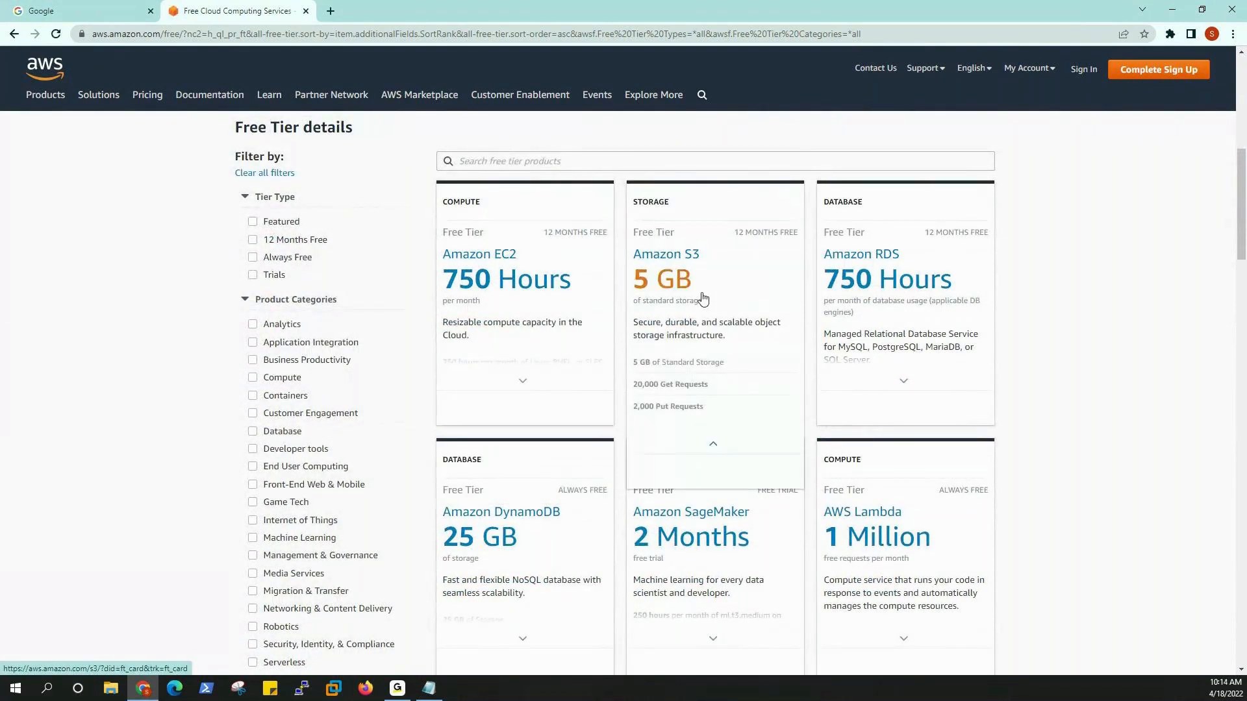
scroll(1058, 299, "down", 3)
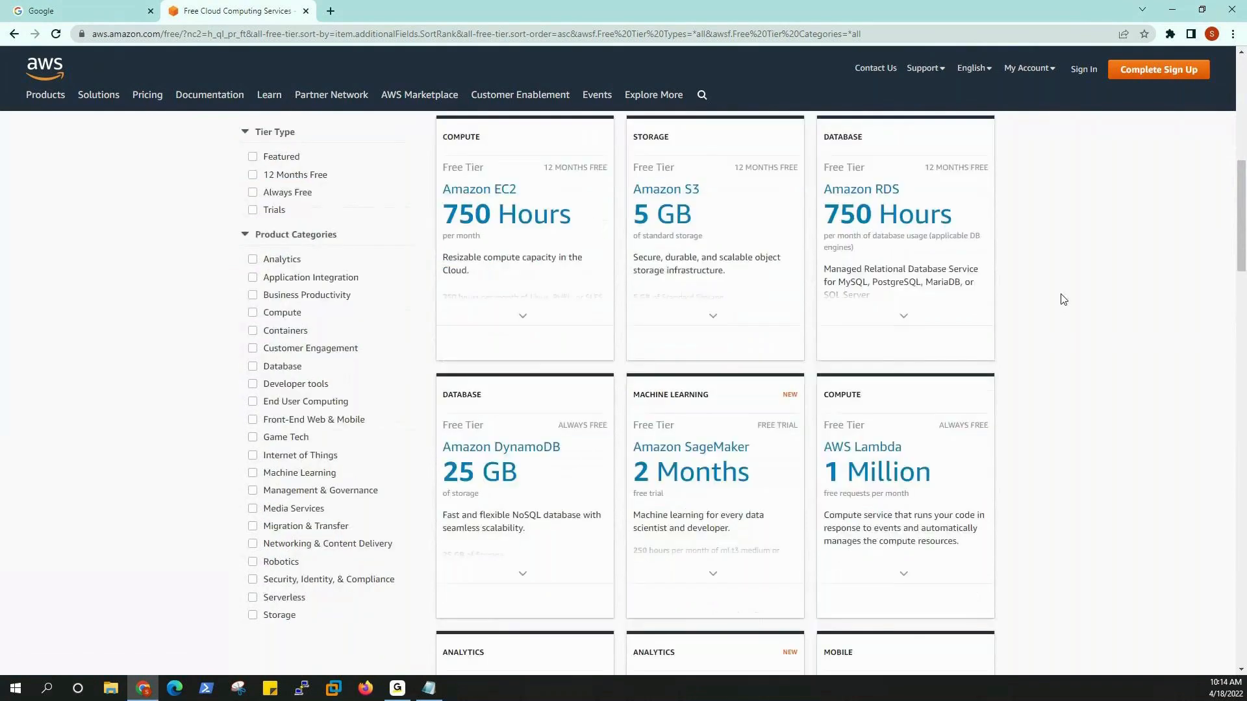
scroll(1063, 299, "down", 4)
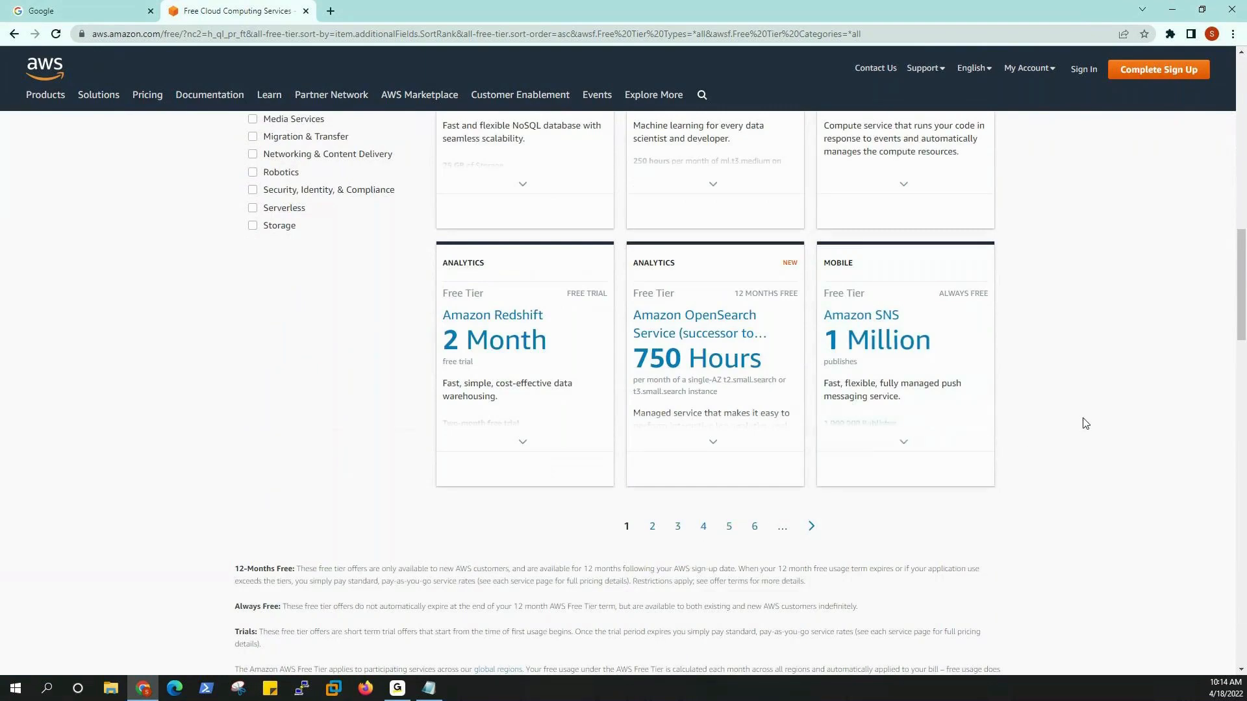
scroll(1085, 424, "up", 8)
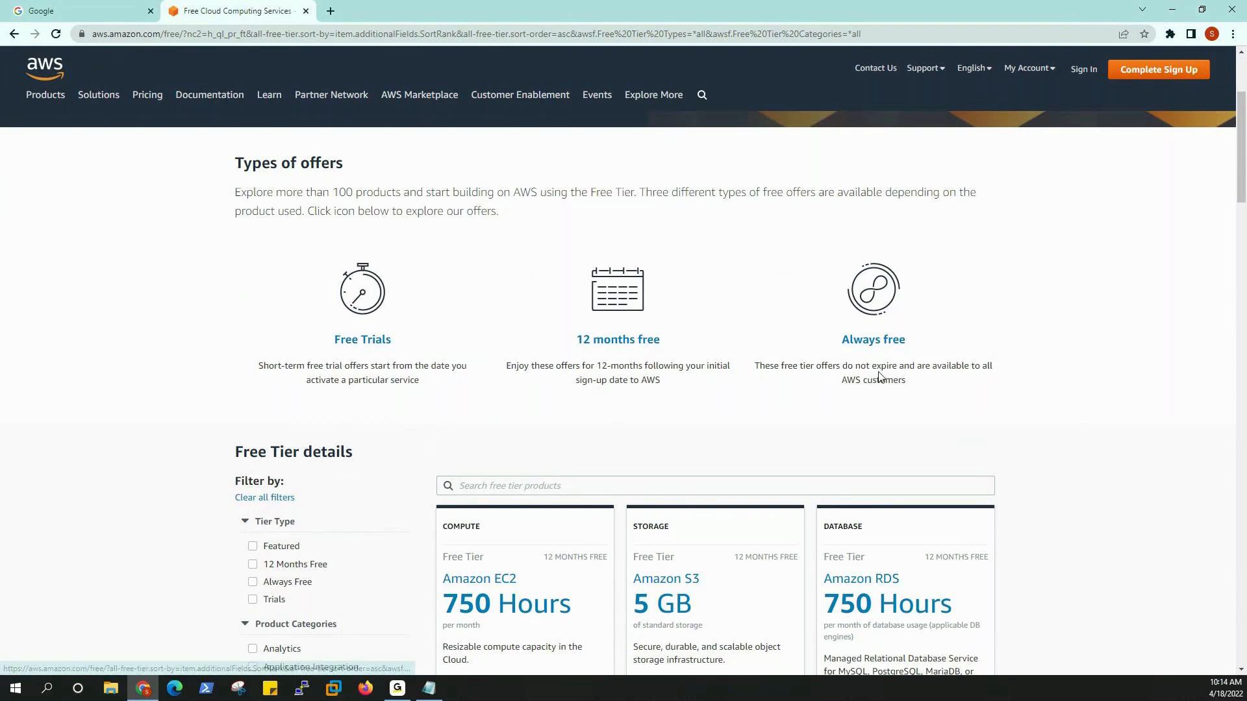
scroll(463, 338, "up", 3)
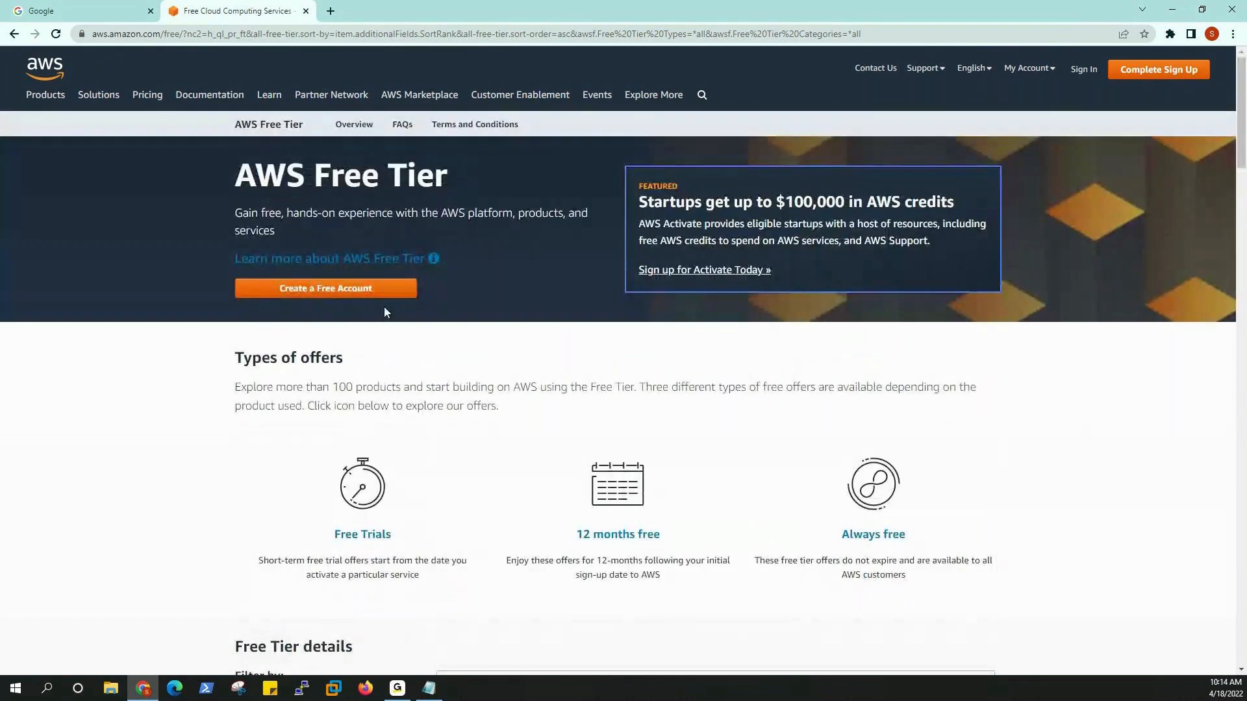
Start a free account, enter the root user email and an AWS account name, and request email verification
left_click(332, 289)
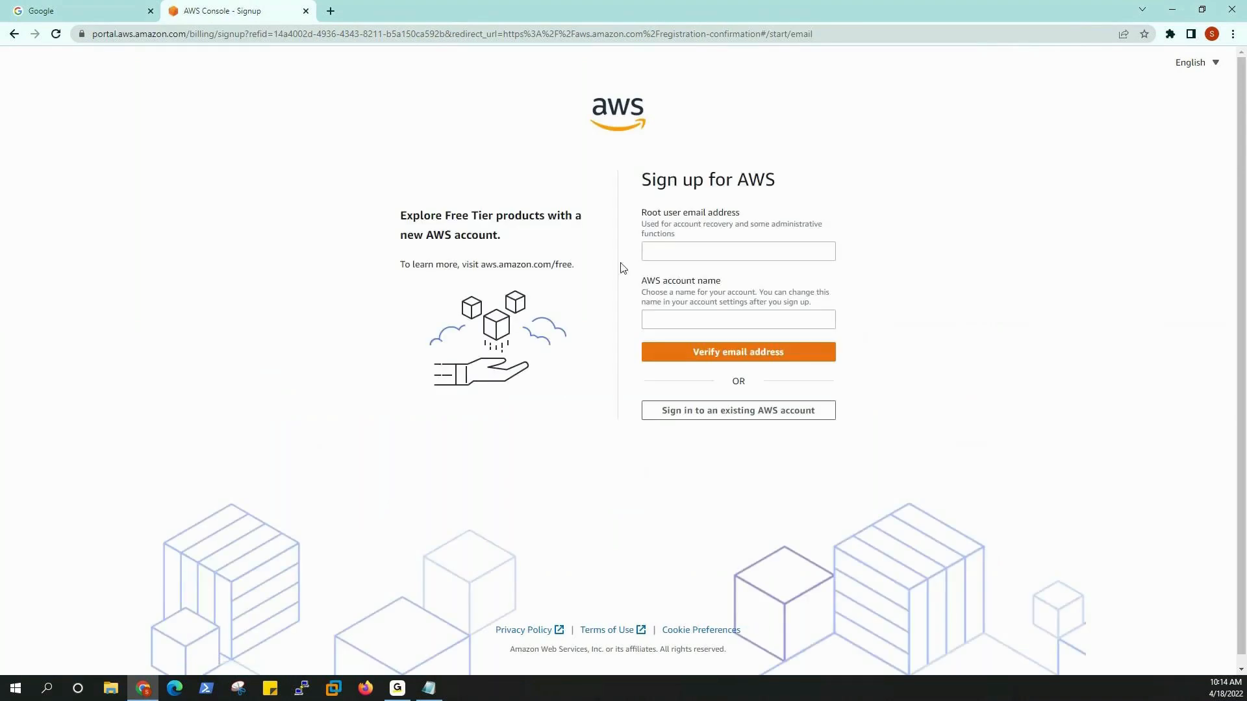
left_click(678, 255)
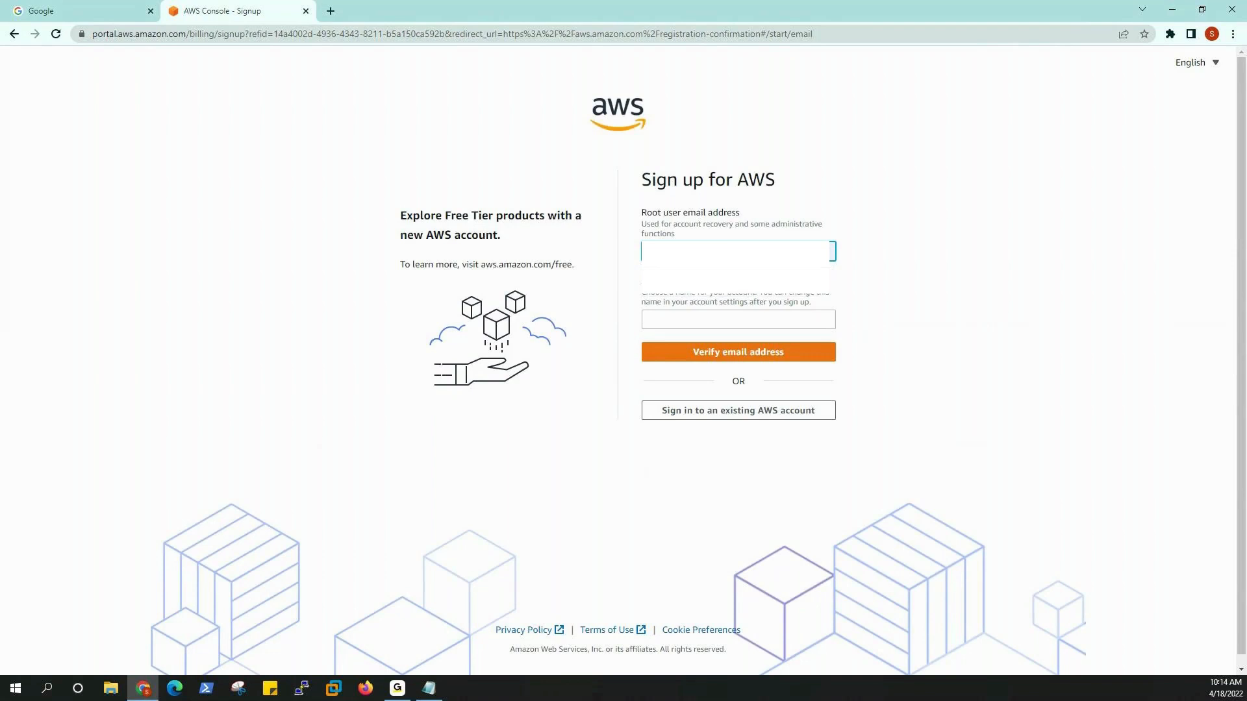
left_click(723, 321)
type("gmail.com")
left_click_drag(723, 321, 638, 322)
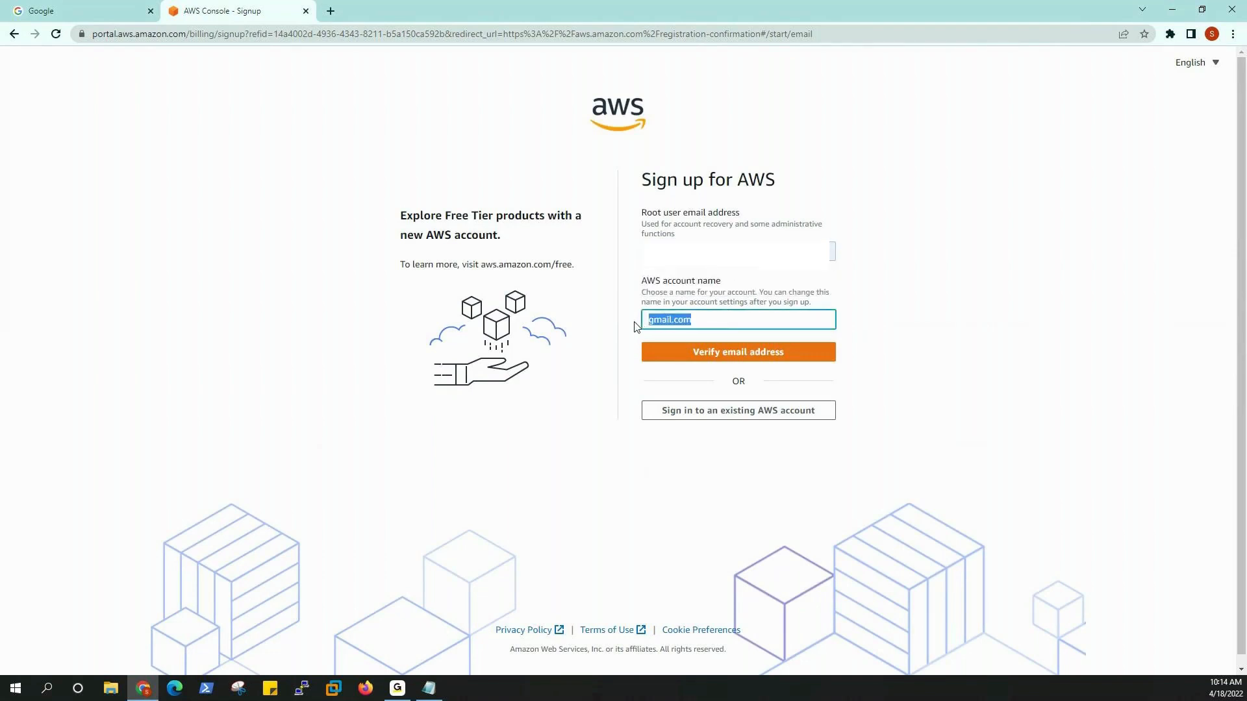
key("BackSpace")
type("Senthli")
key("BackSpace")
type("hilawsaccount")
left_click(751, 357)
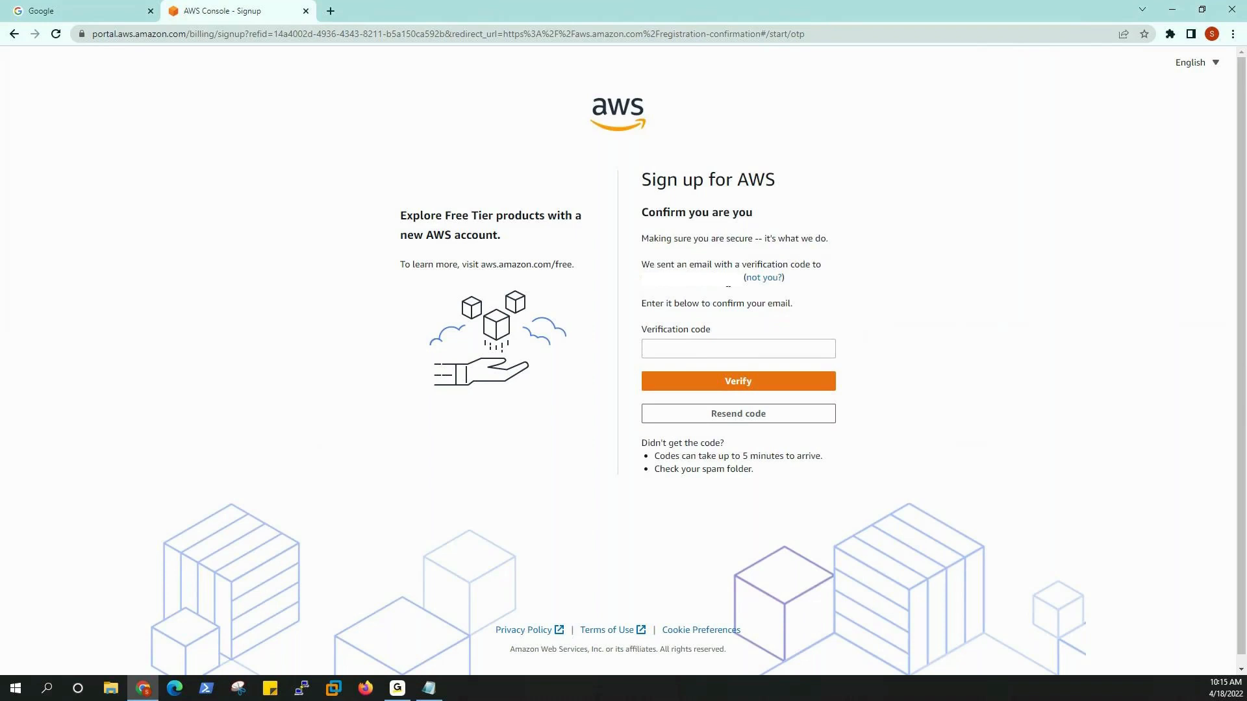
Paste the emailed verification code and verify the email address
left_click(671, 348)
key("ctrl+v")
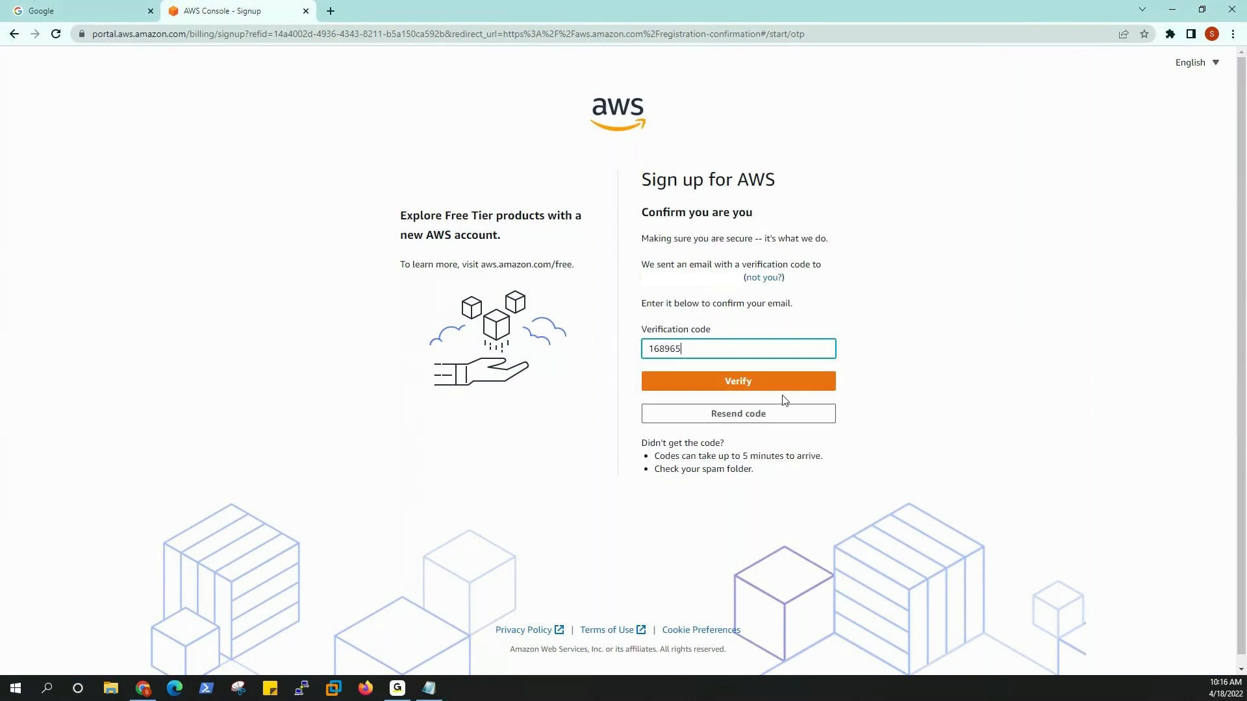
left_click(764, 387)
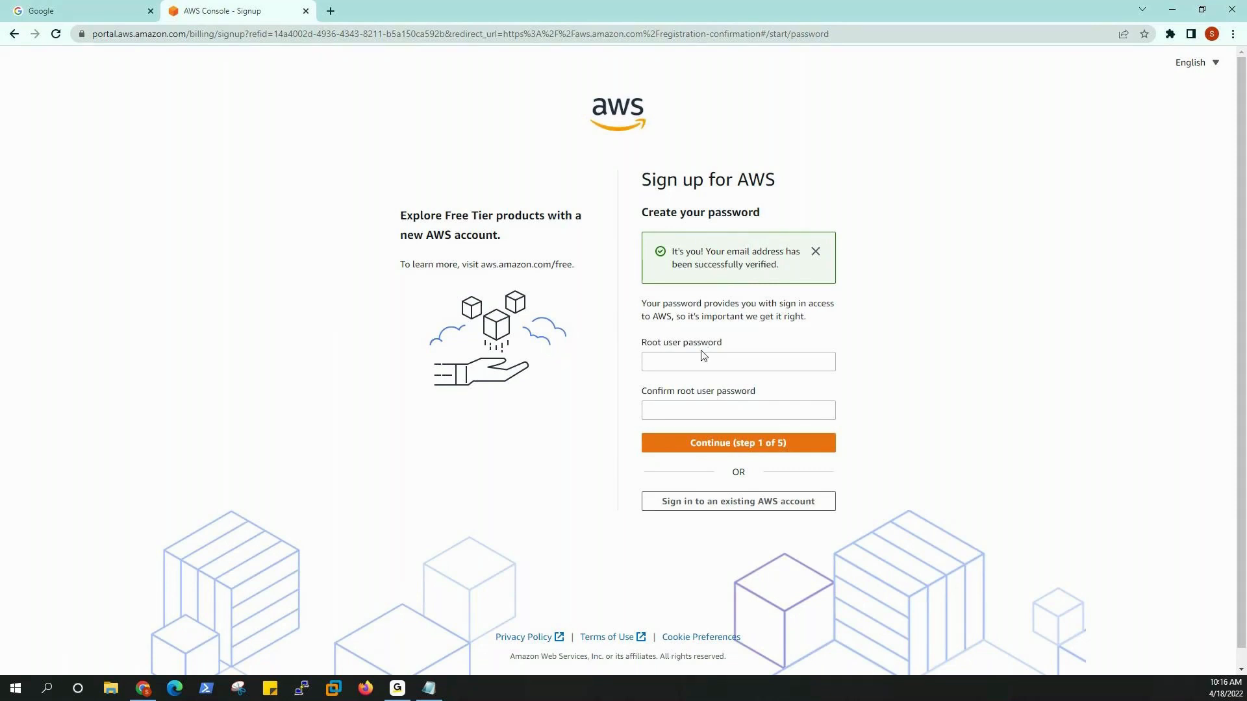
Enter and confirm the root user password, then continue to contact information
left_click(759, 361)
key("ctrl+v")
key("Tab")
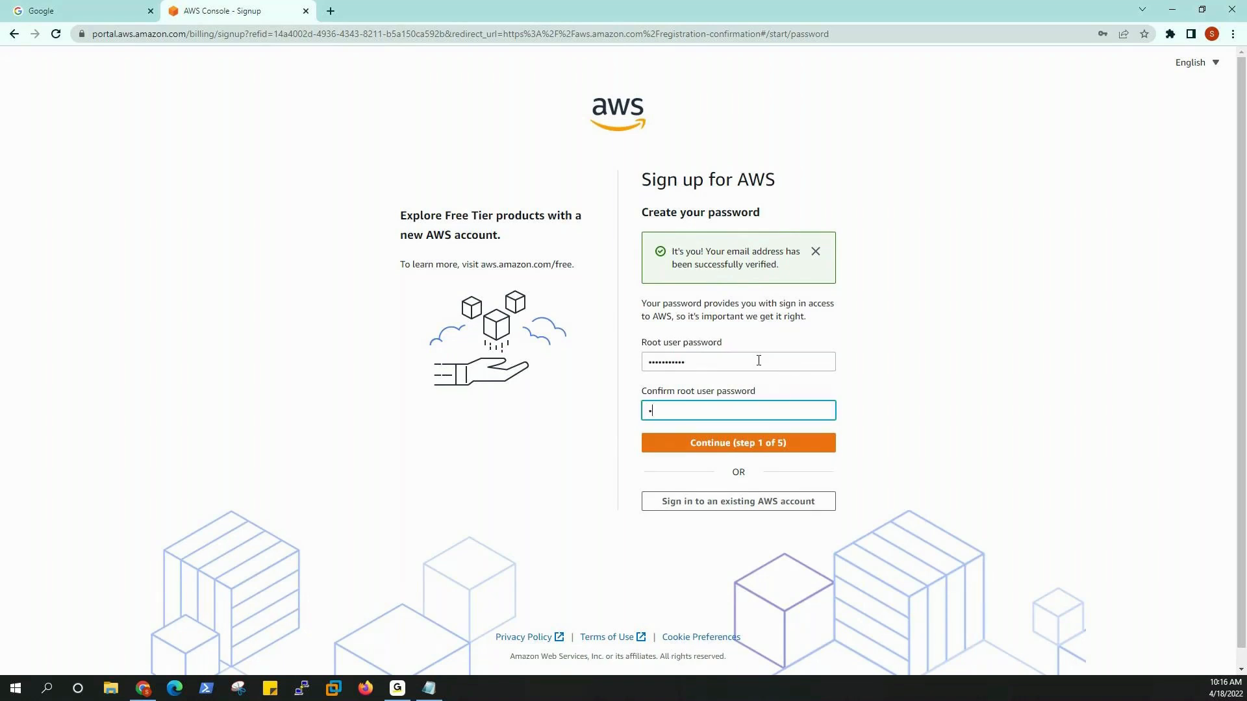
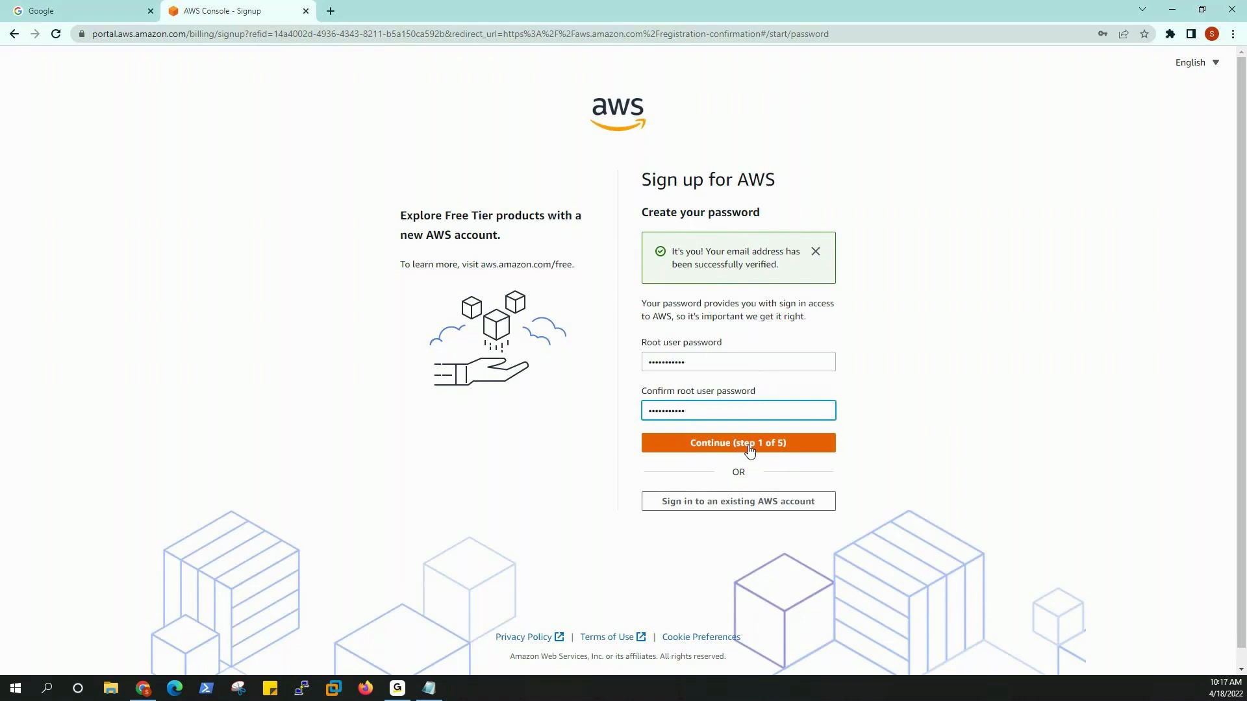
left_click(750, 443)
scroll(938, 375, "up", 3)
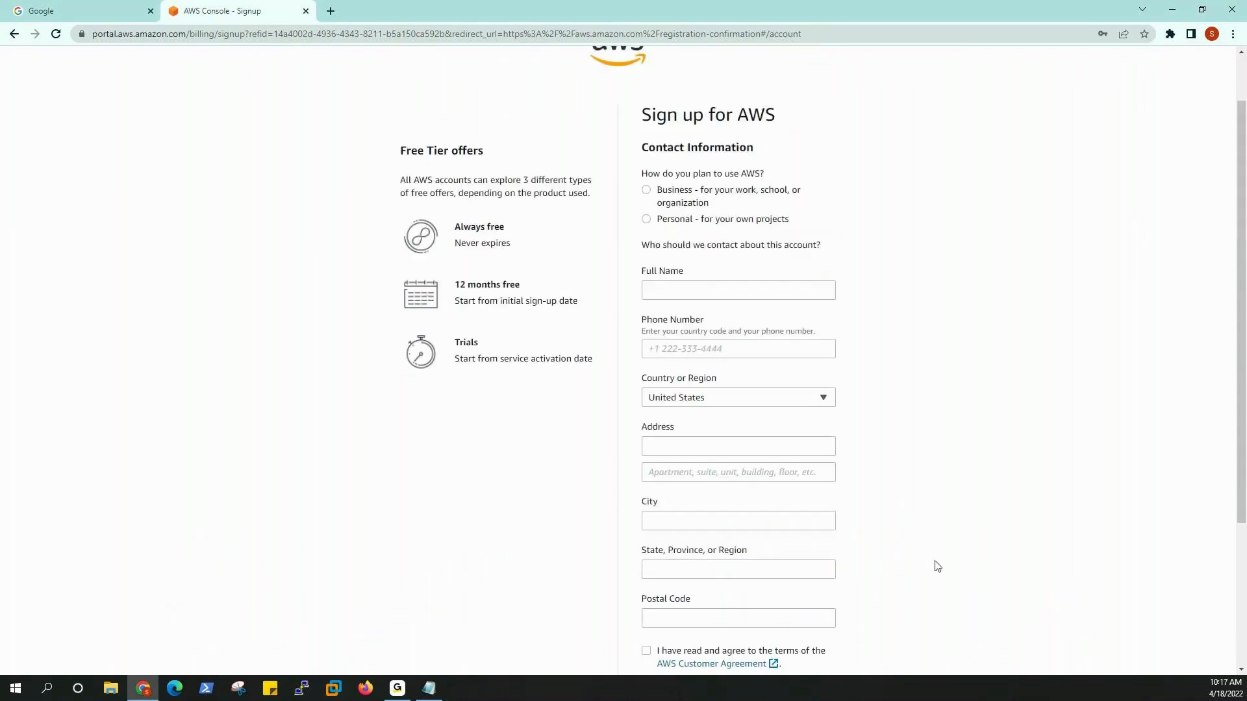
Enter the contact's full name on the contact form
scroll(963, 323, "up", 1)
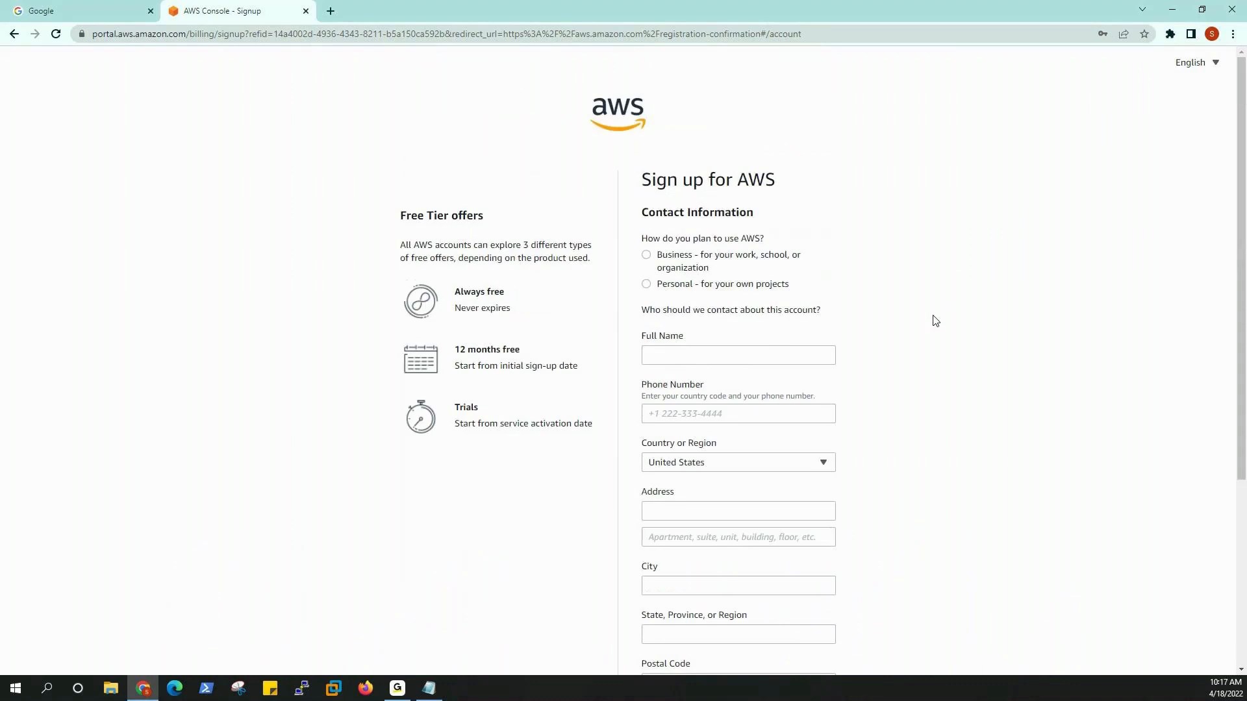
left_click(752, 358)
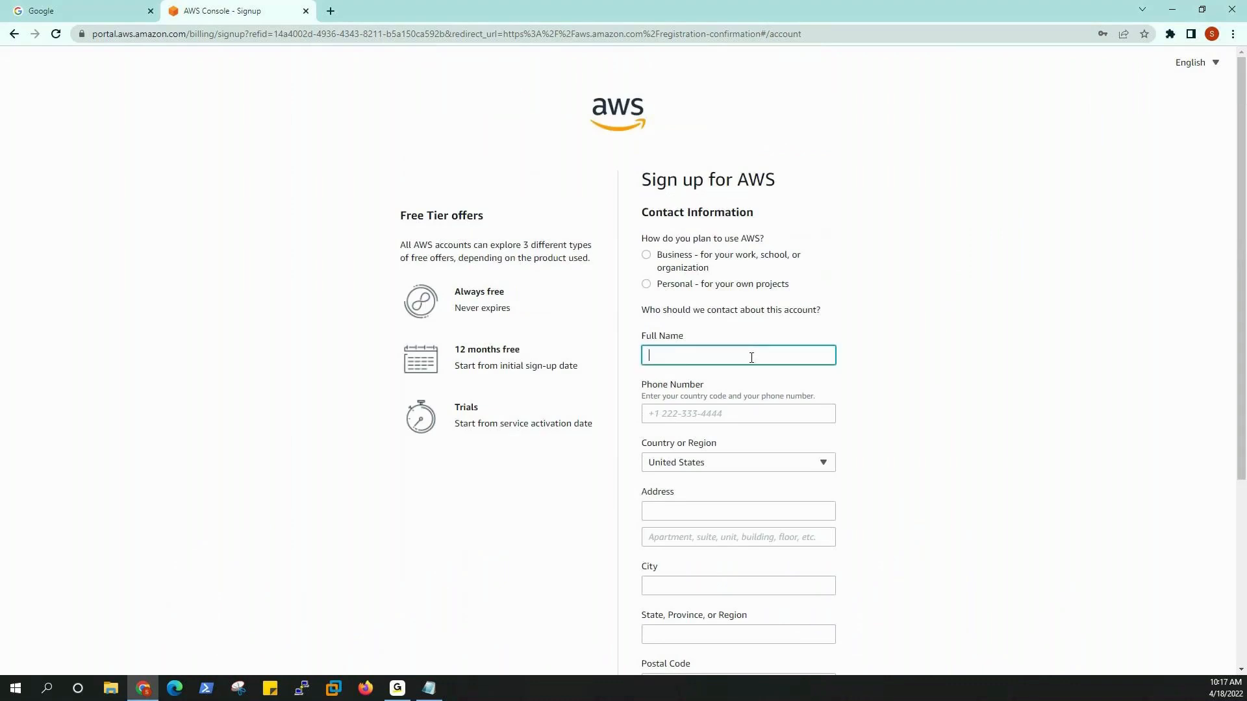
key("Tab")
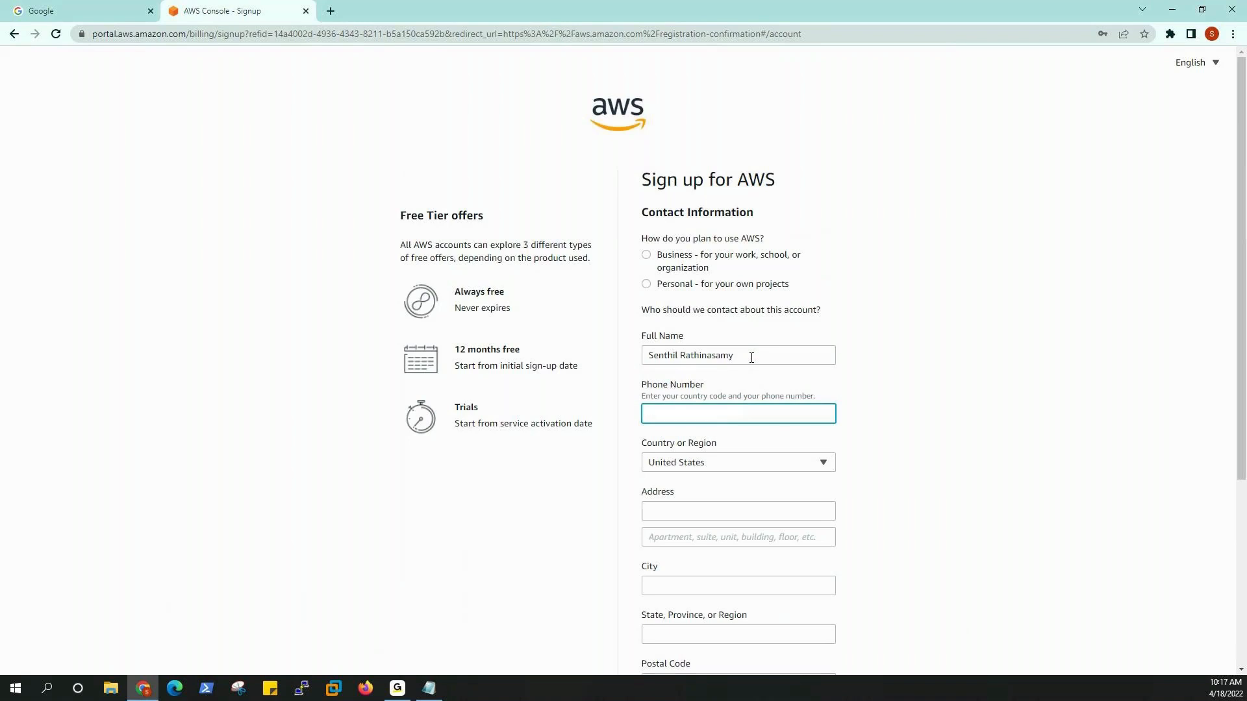
Select India as the country
left_click(821, 467)
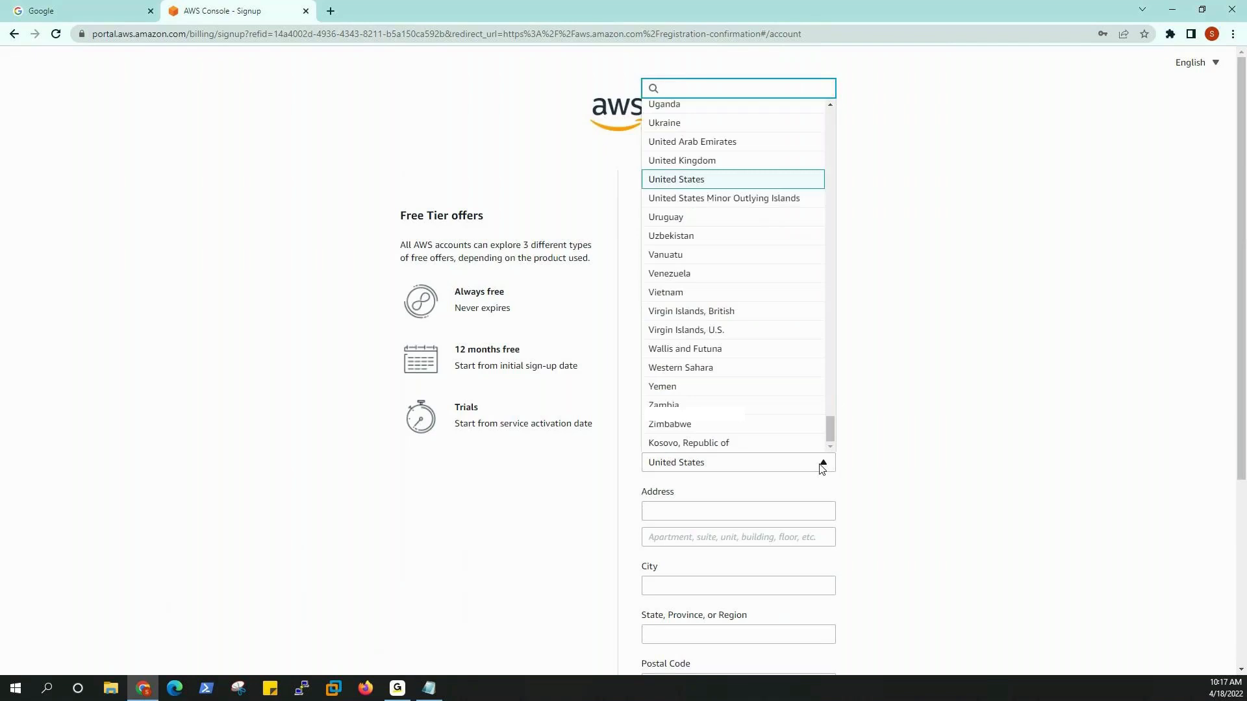
type("ii")
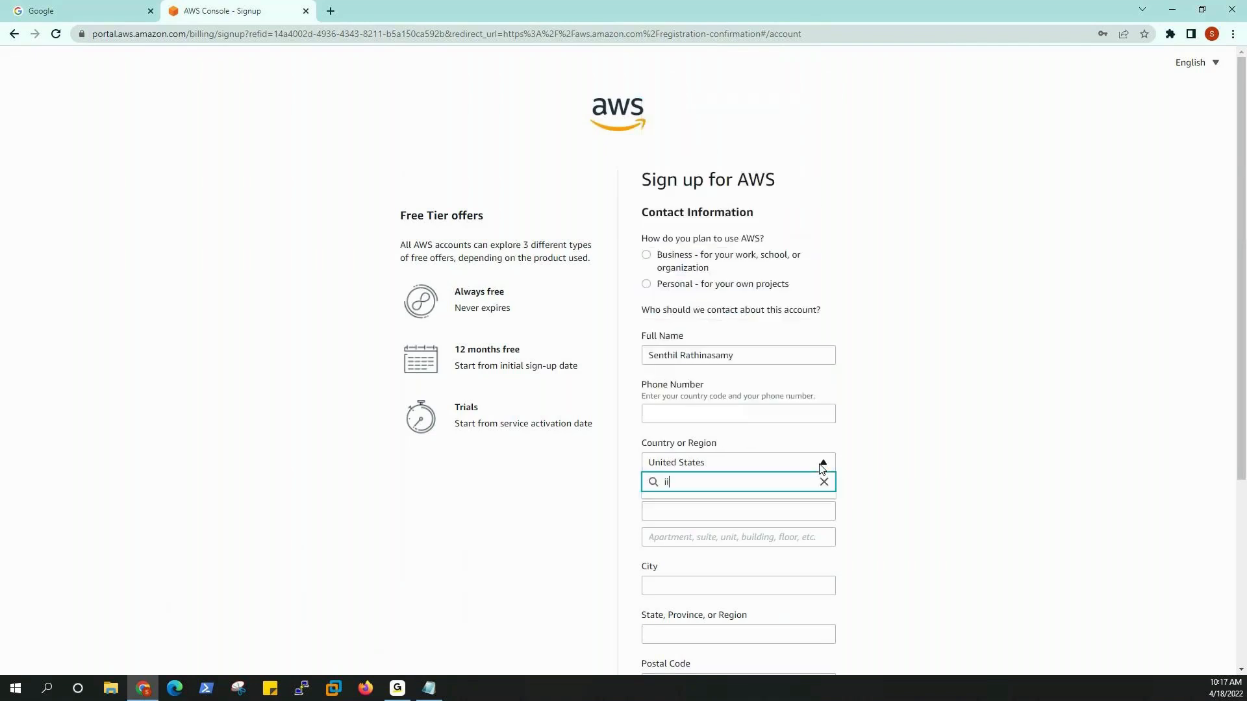
key("BackSpace")
type("n")
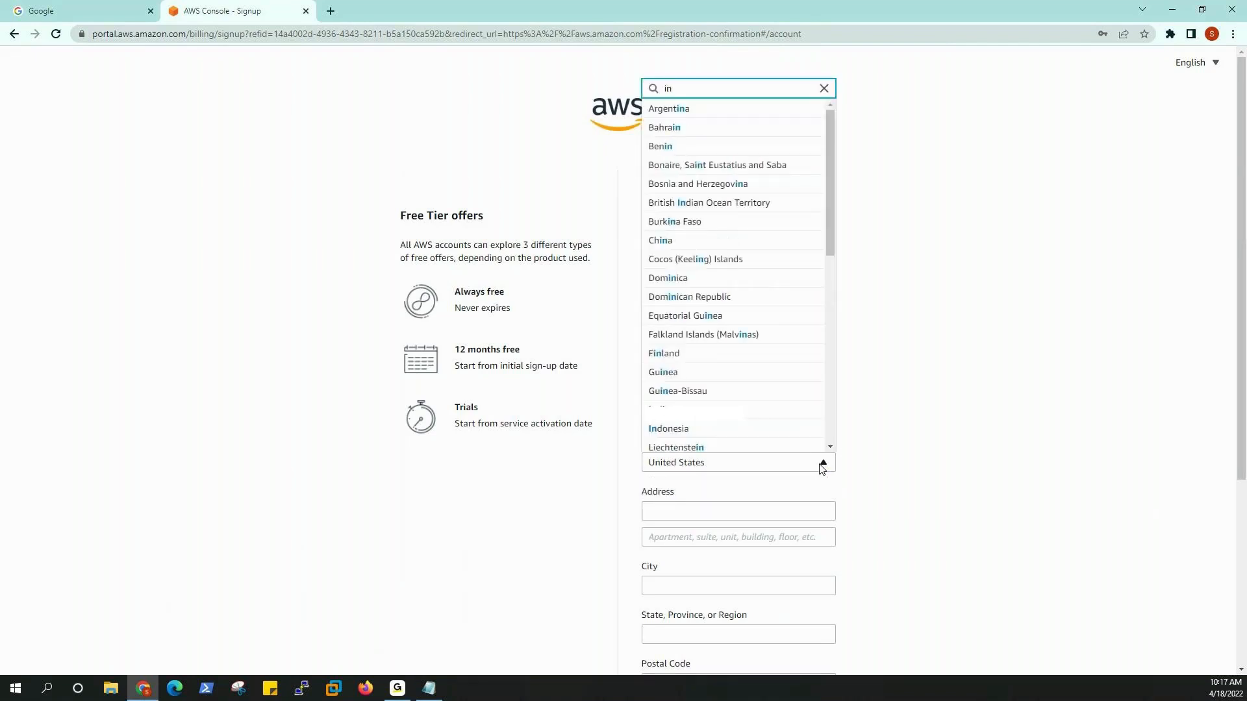
type("dia")
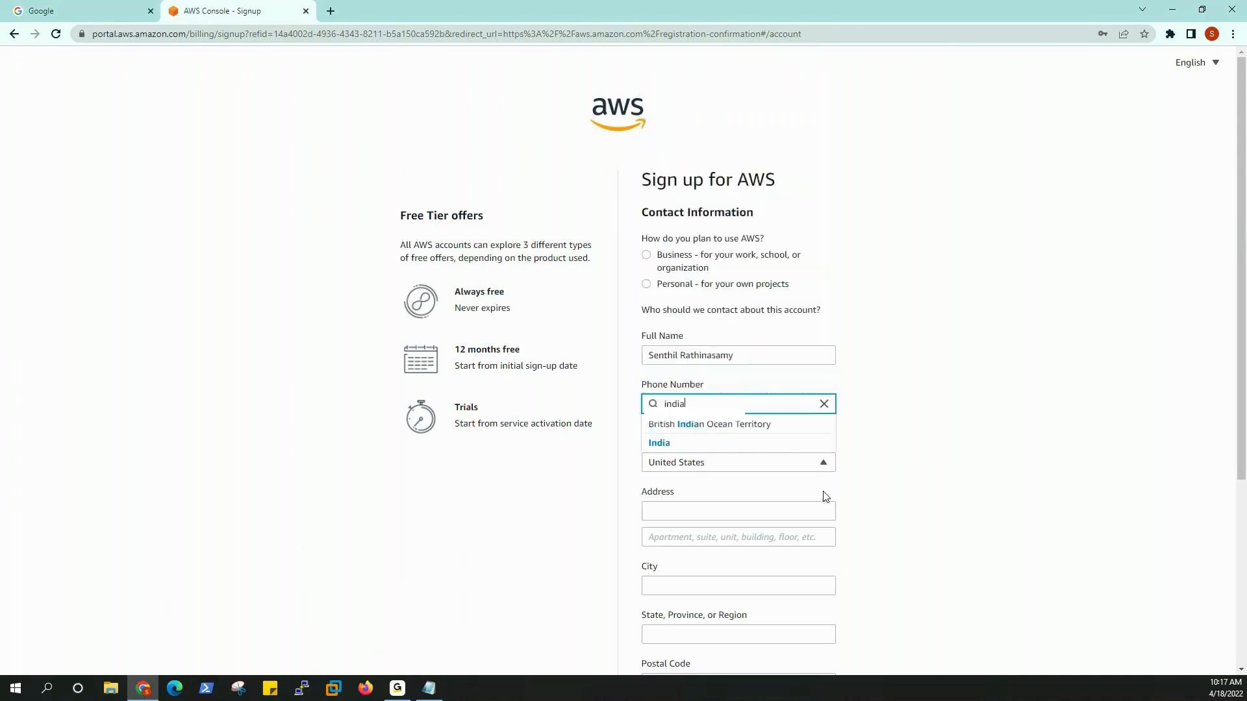
left_click(702, 444)
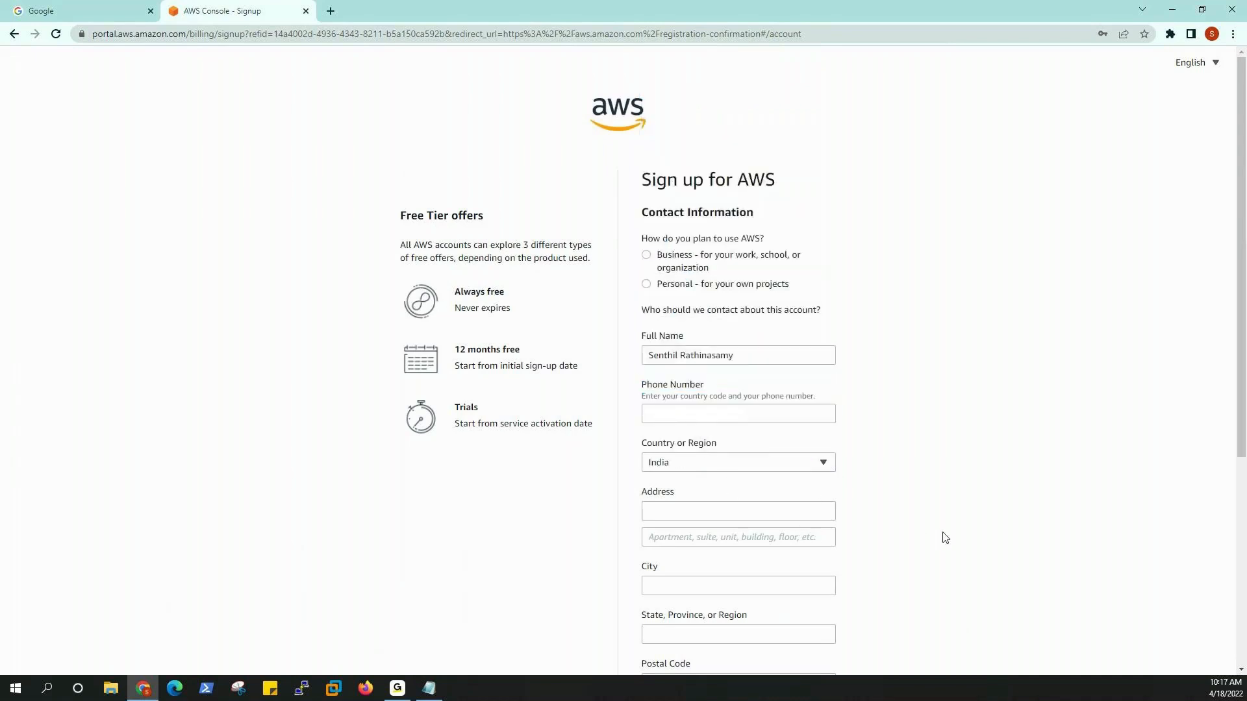
Enter Tamil Nadu as the state, then fill the city, address and postal code fields
scroll(660, 440, "down", 3)
left_click(659, 440)
type("T")
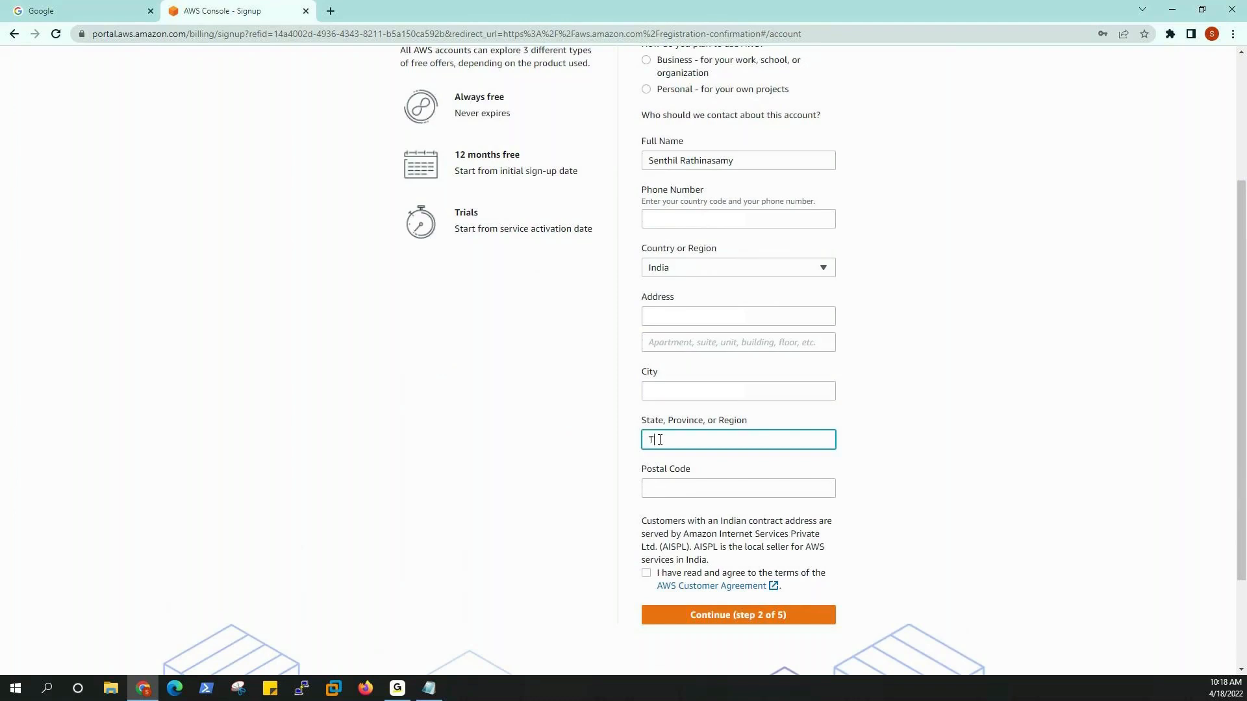
type("amil Nadu")
left_click(660, 389)
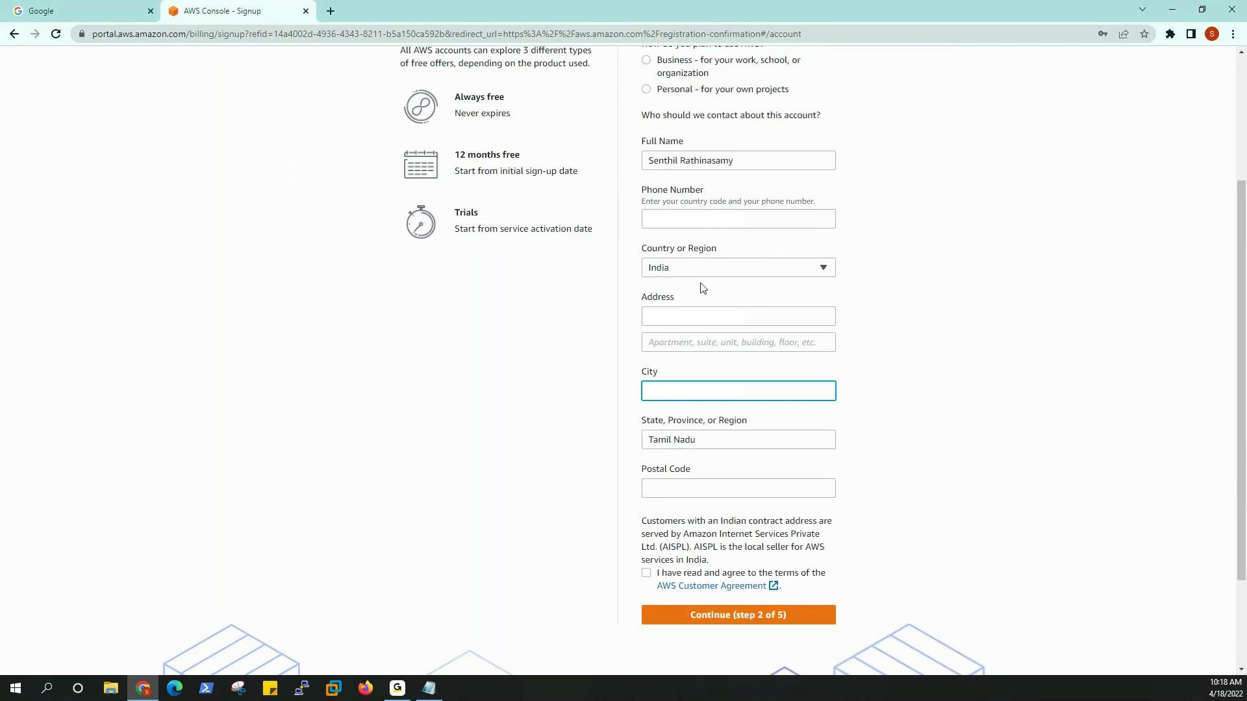
left_click(690, 325)
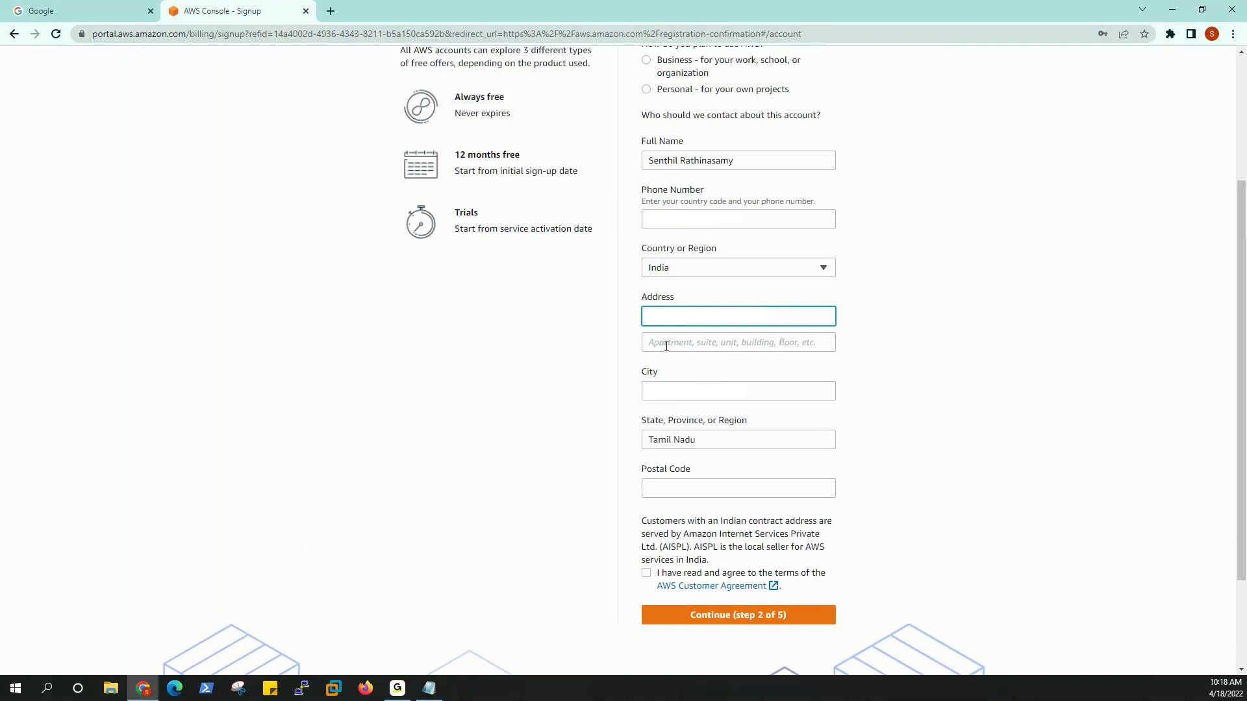
left_click(656, 489)
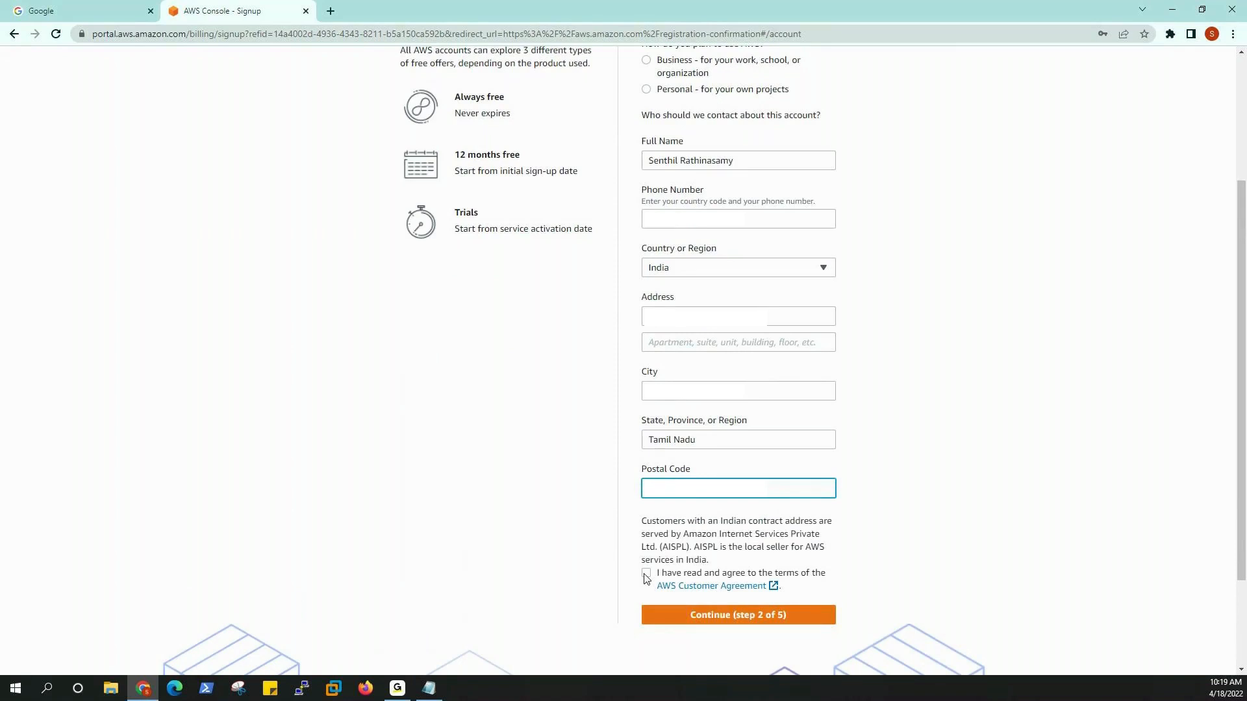
right_click(732, 587)
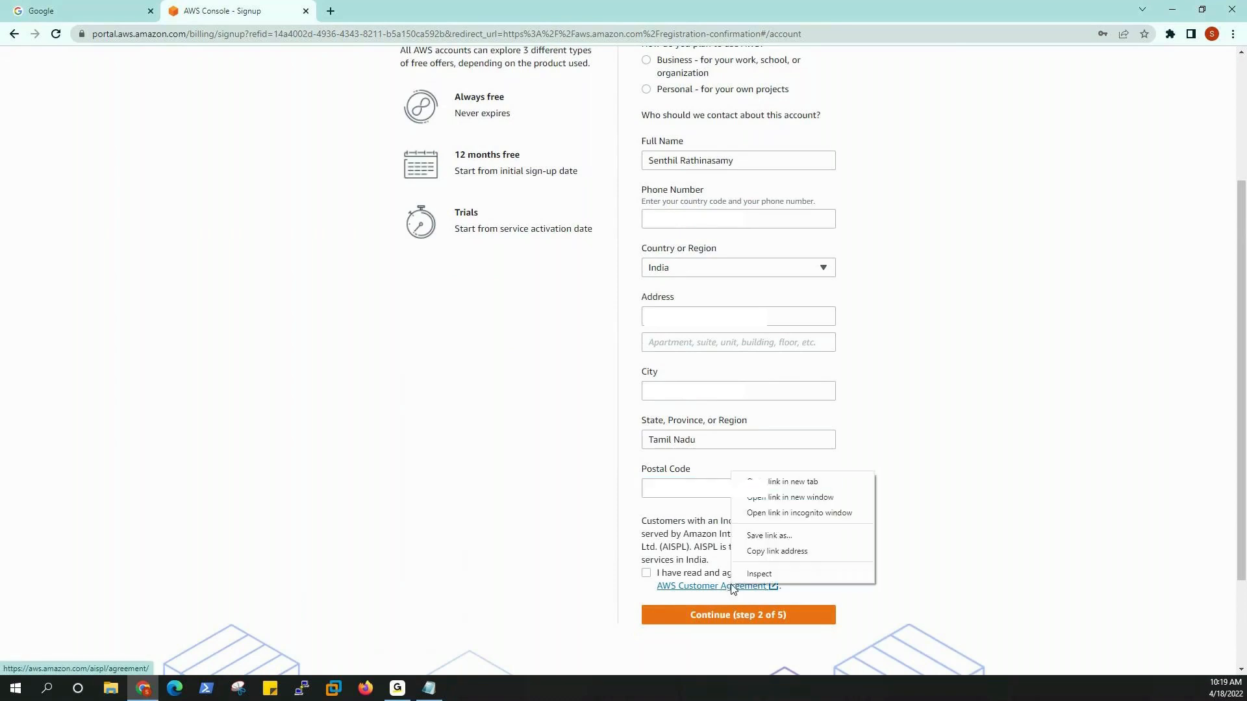
Open the AISPL Customer Agreement in a new tab, read through it, and return to the form
left_click(806, 482)
left_click(413, 12)
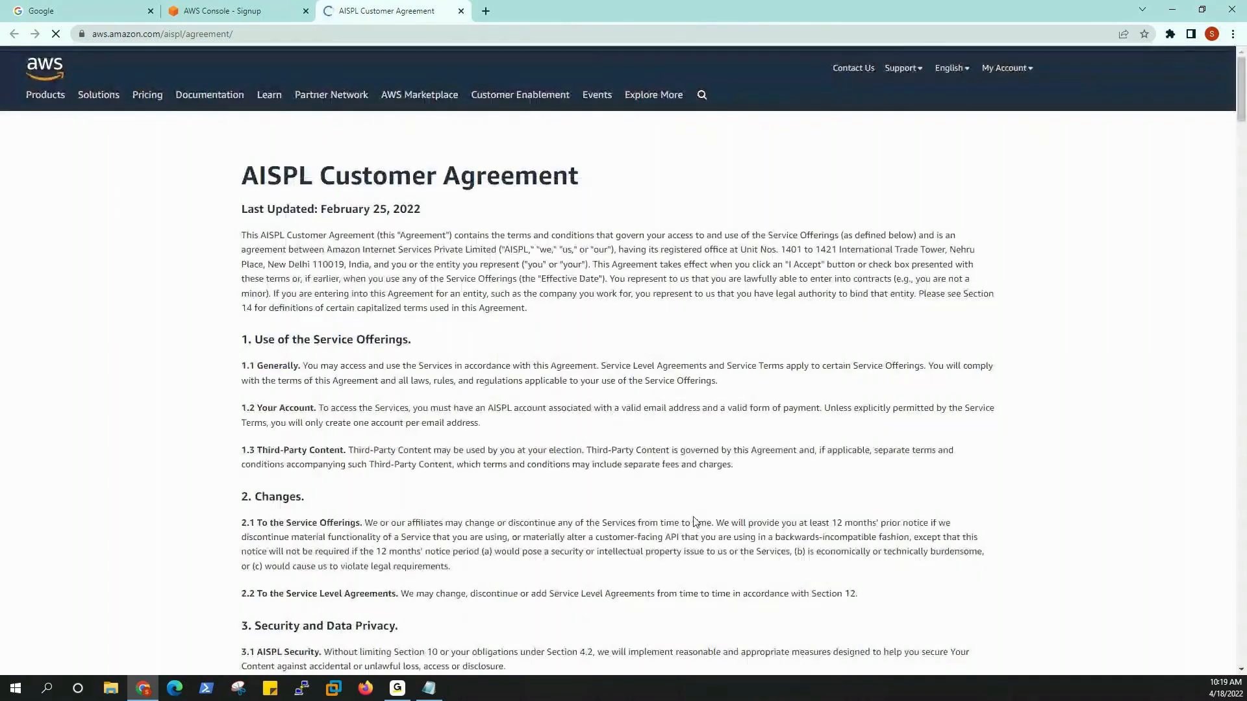
scroll(693, 521, "down", 2)
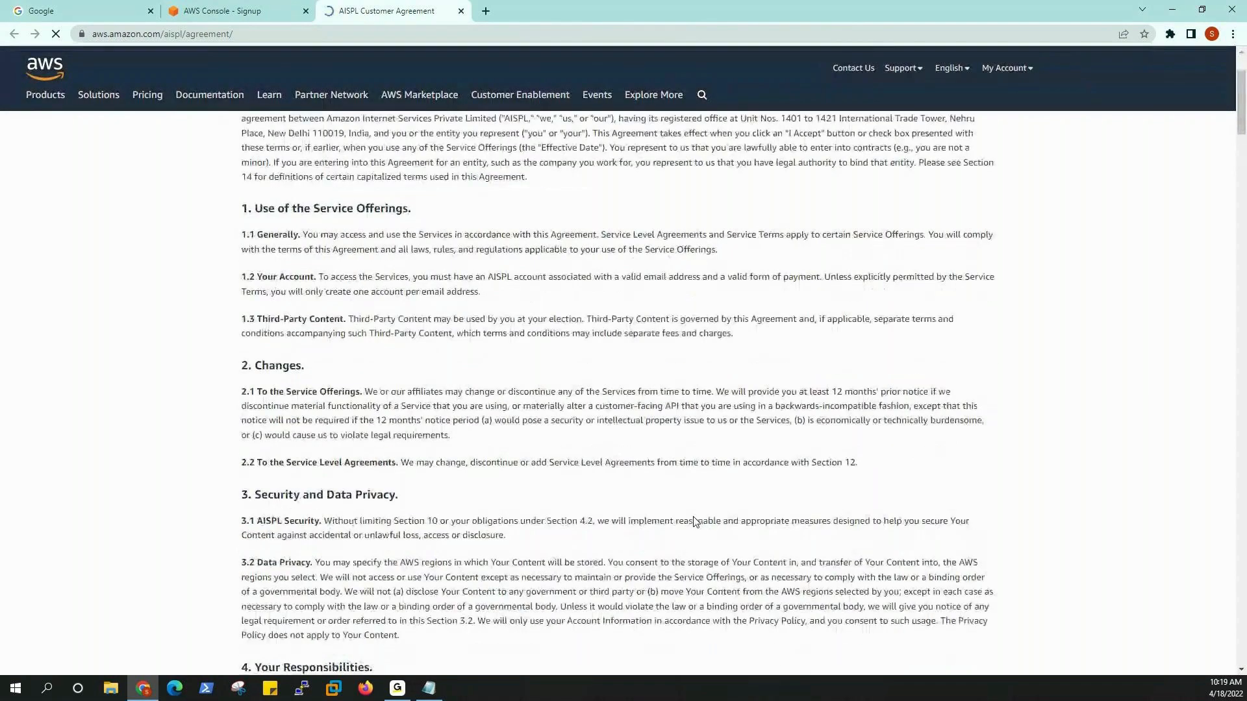
scroll(693, 522, "down", 8)
scroll(694, 522, "down", 2)
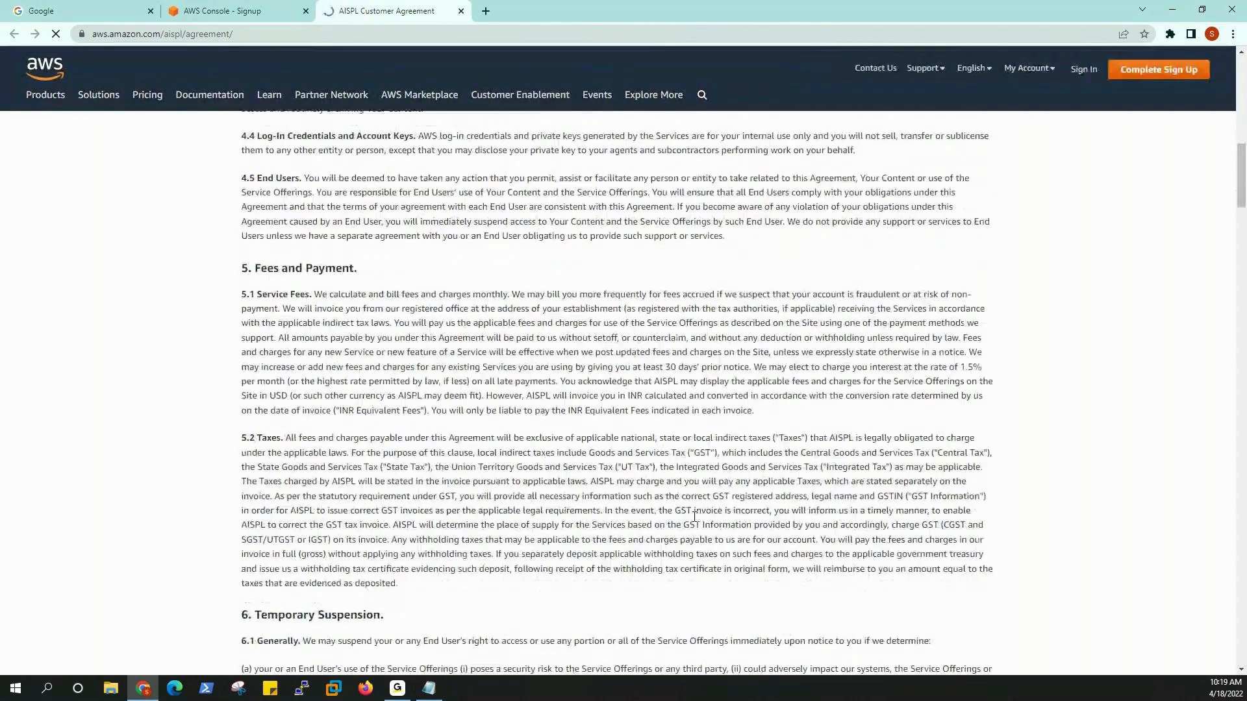
scroll(694, 516, "down", 15)
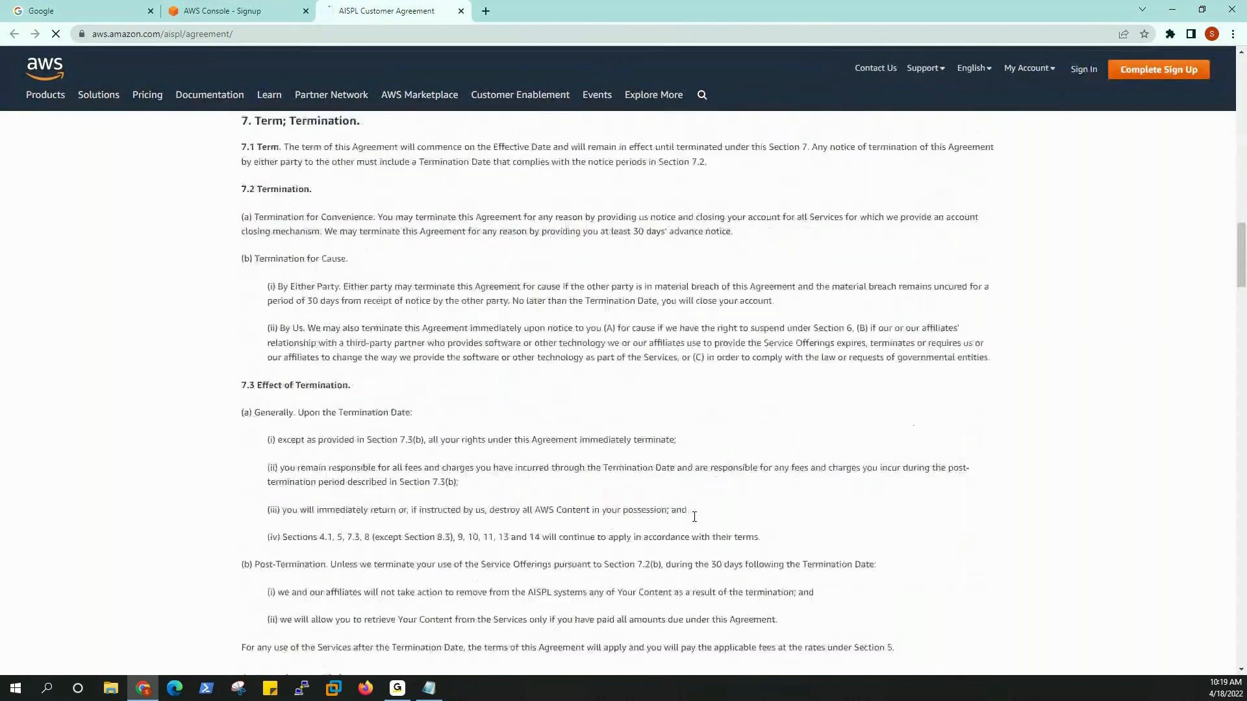
scroll(693, 516, "down", 3)
key("ctrl+shift+Tab")
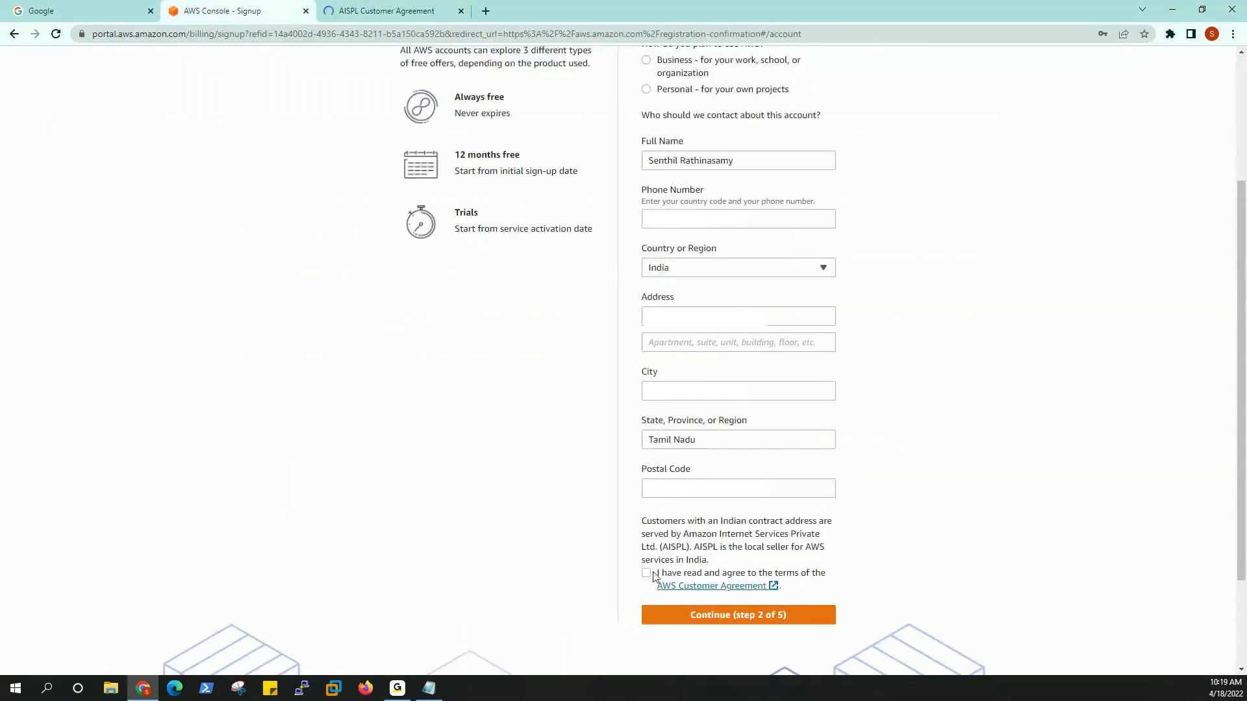
Accept the customer agreement, choose a Personal account, and continue to Billing Information
left_click(647, 574)
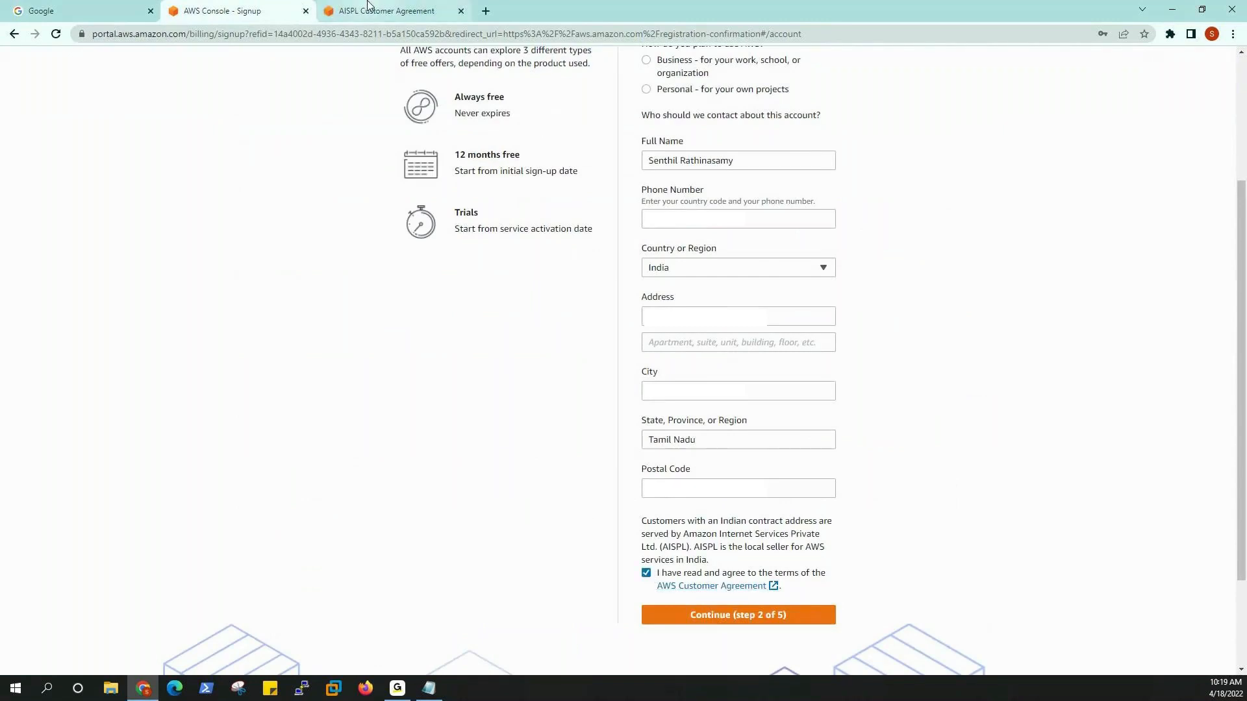
scroll(657, 192, "up", 2)
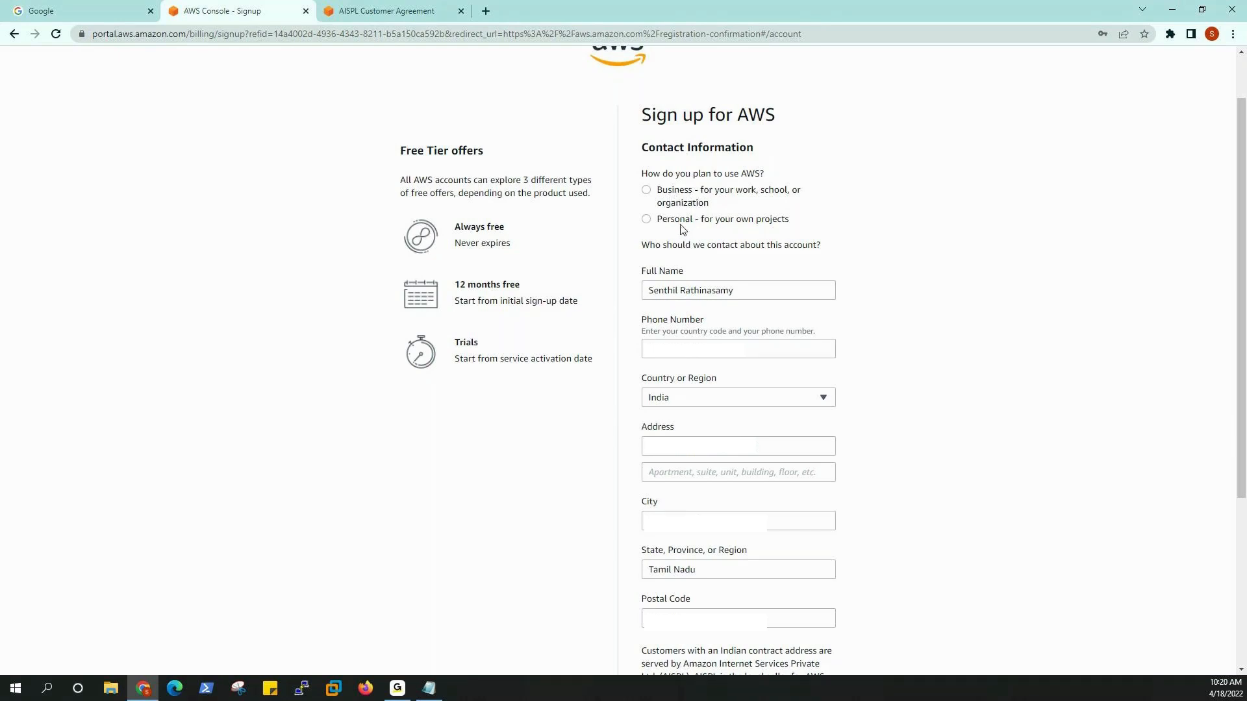
left_click(647, 220)
scroll(745, 558, "down", 3)
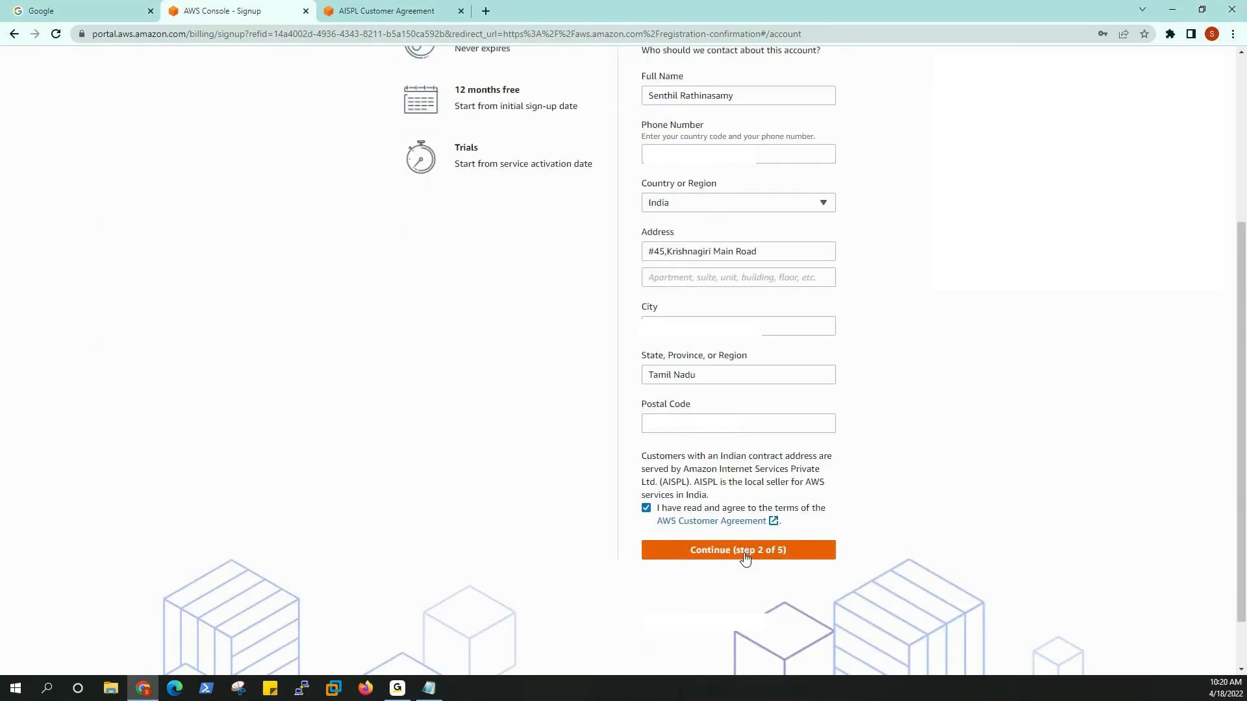
left_click(745, 558)
left_click(929, 312)
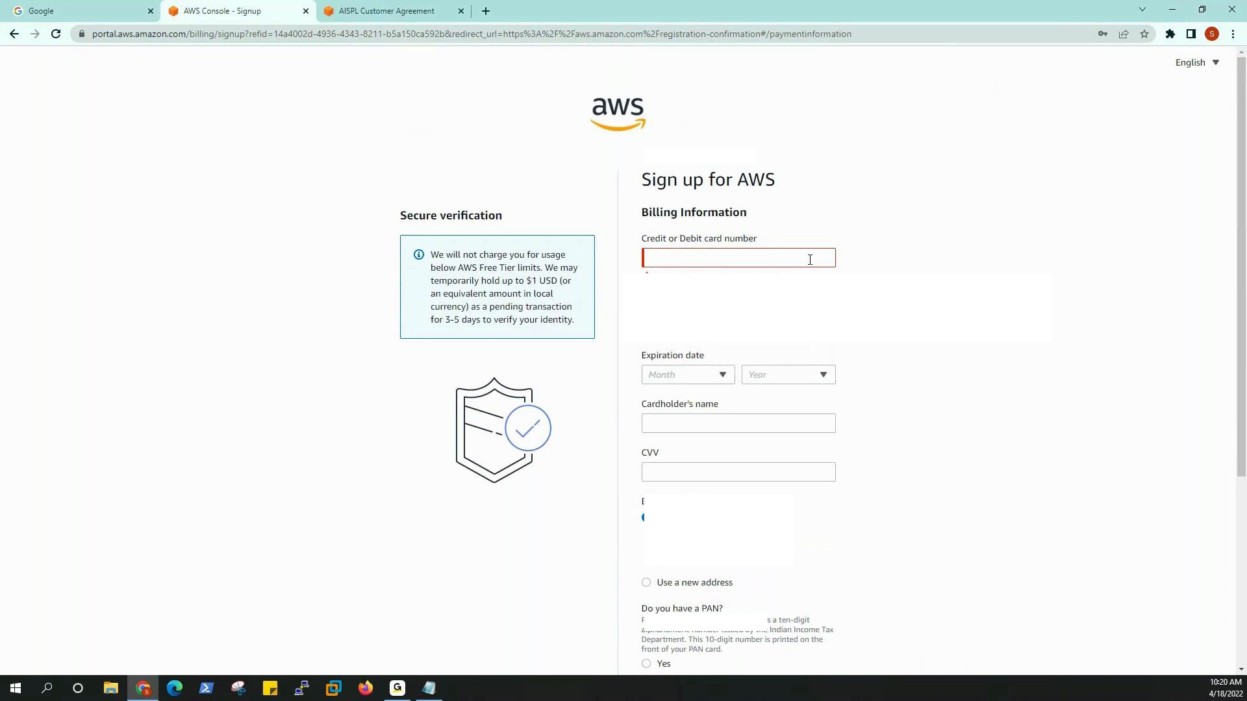
Set the card expiry month and year 2028, answer No for PAN, and submit for verification
left_click(724, 367)
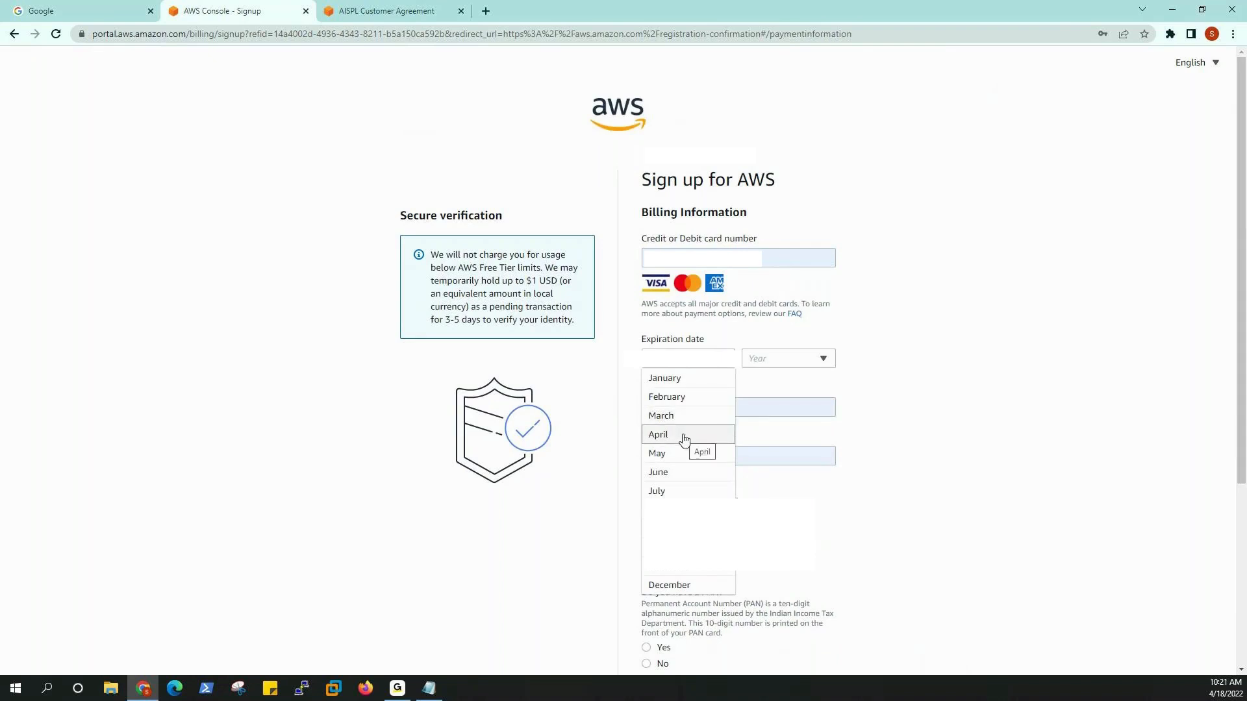
left_click(788, 359)
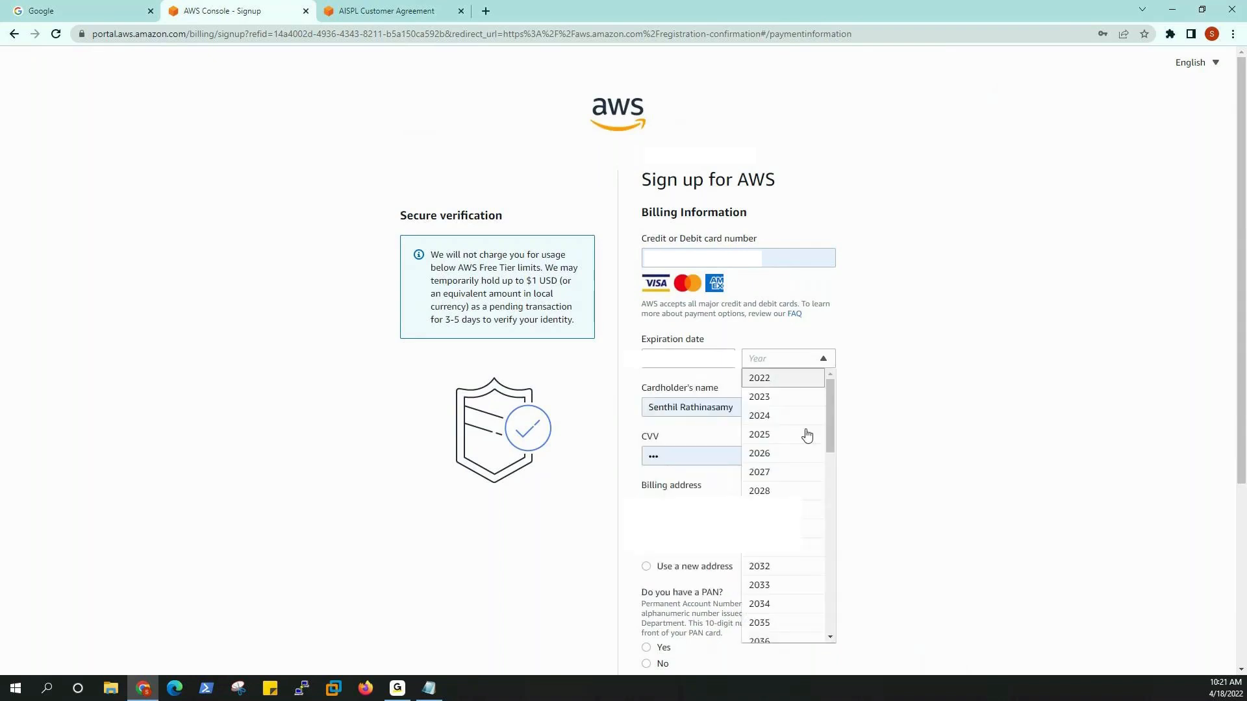
left_click(797, 492)
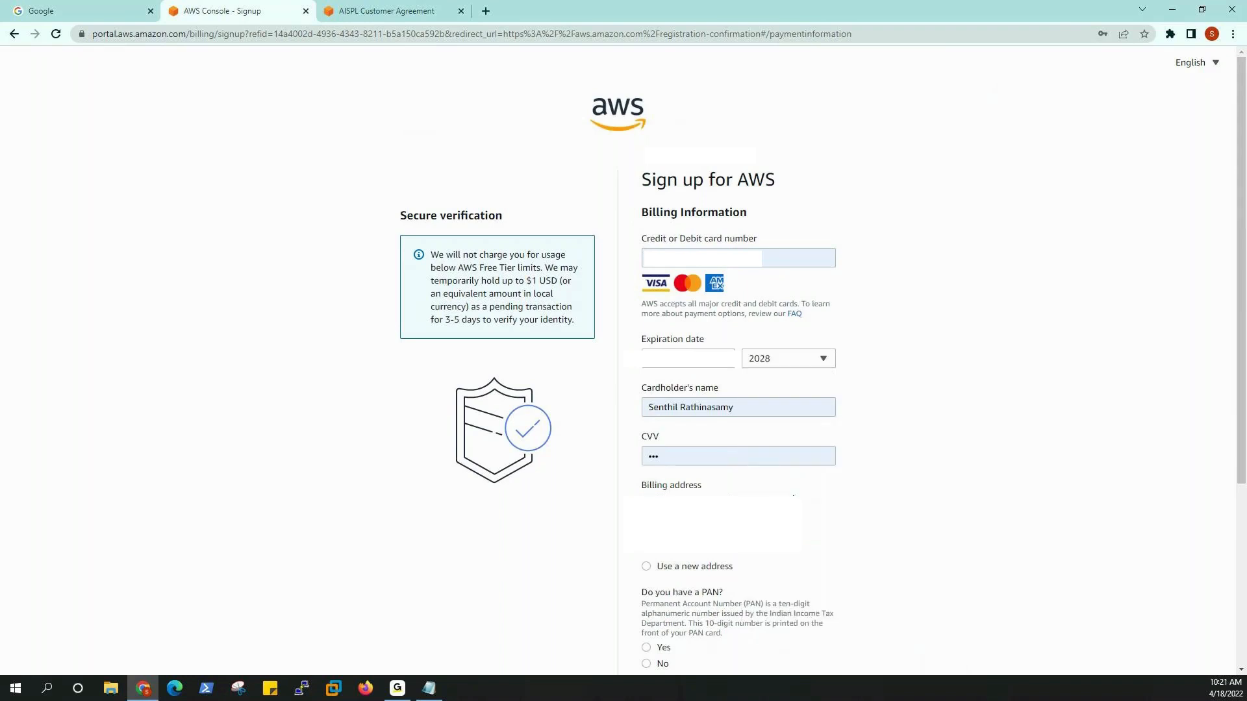
scroll(933, 484, "down", 3)
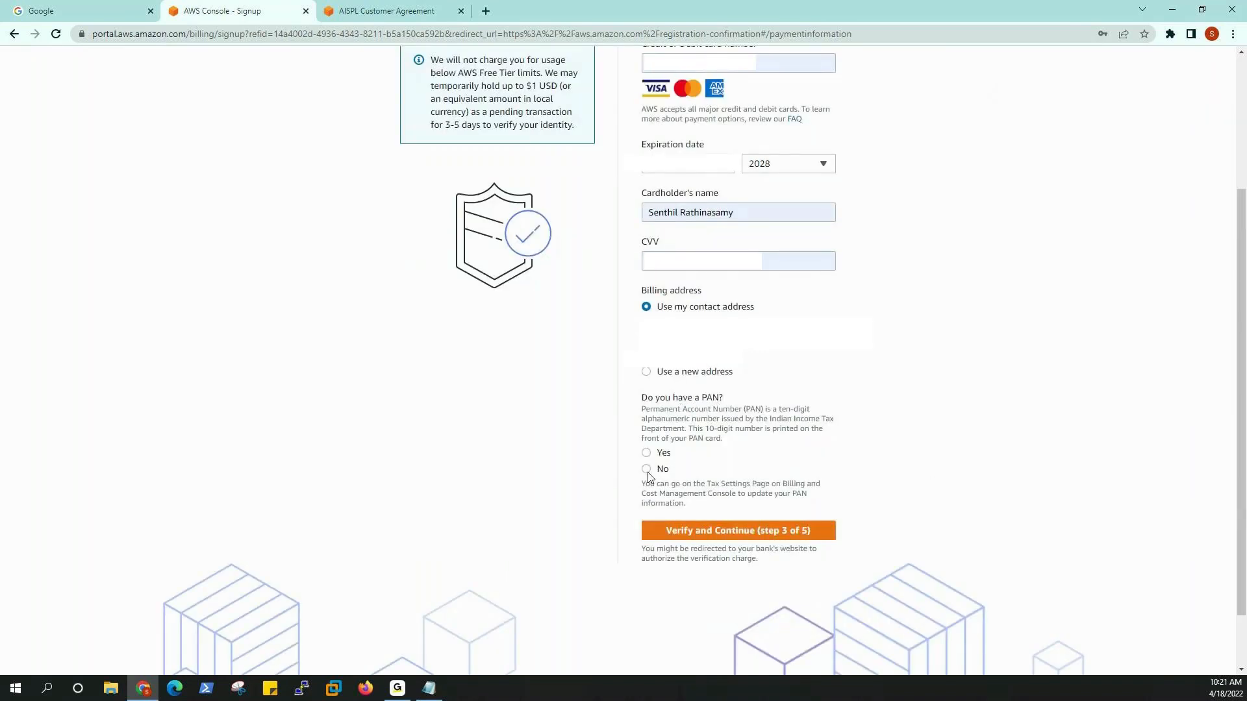
left_click(647, 472)
left_click(741, 541)
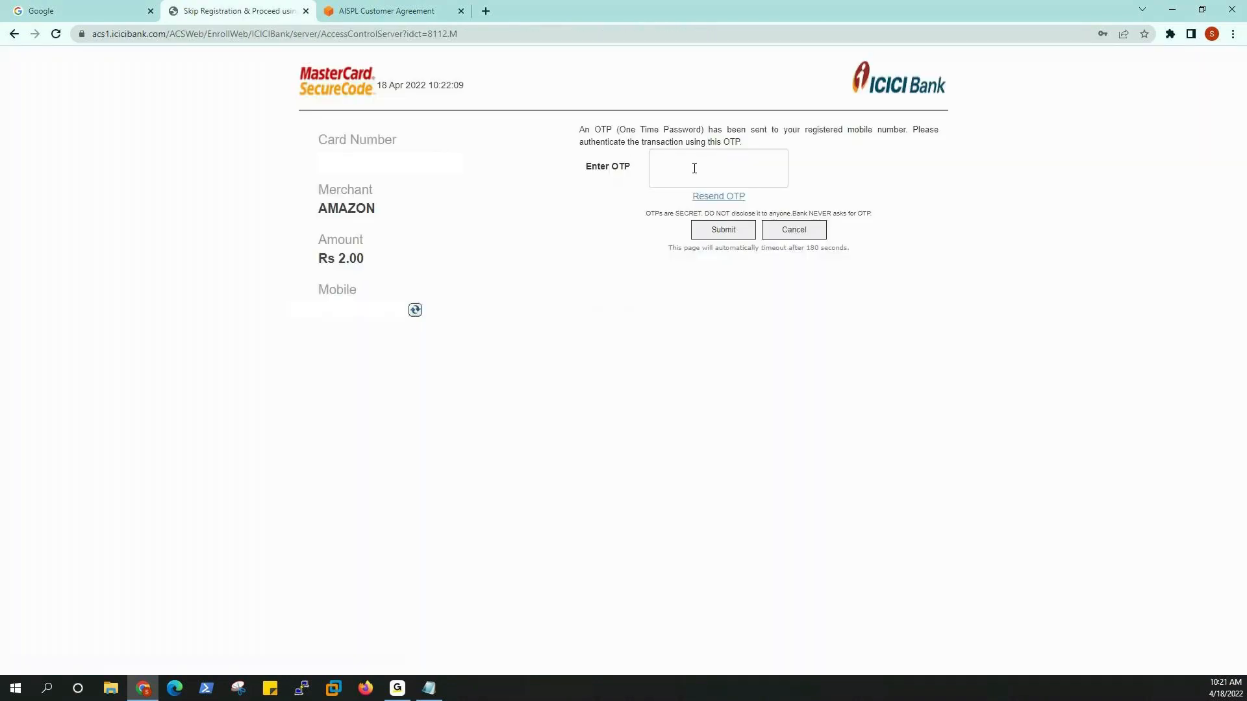
Enter the SMS one-time password and submit it to authorise the Rs 2.00 charge
left_click(694, 168)
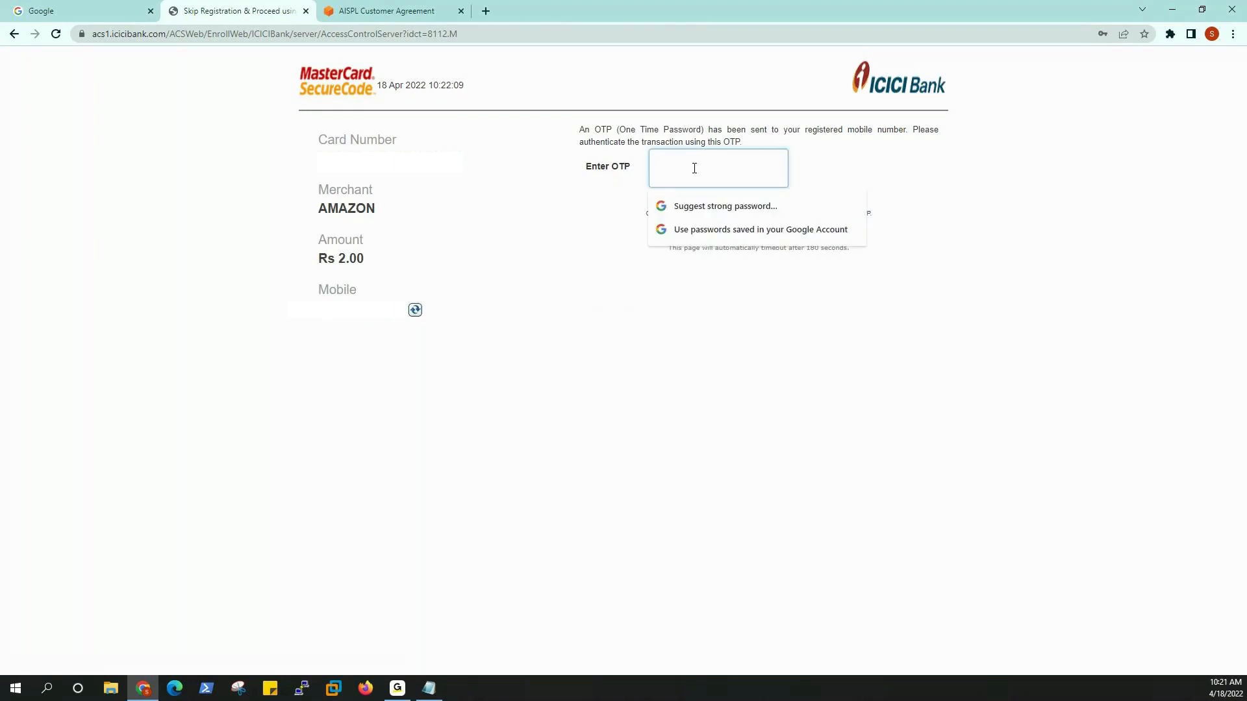
type("••••••")
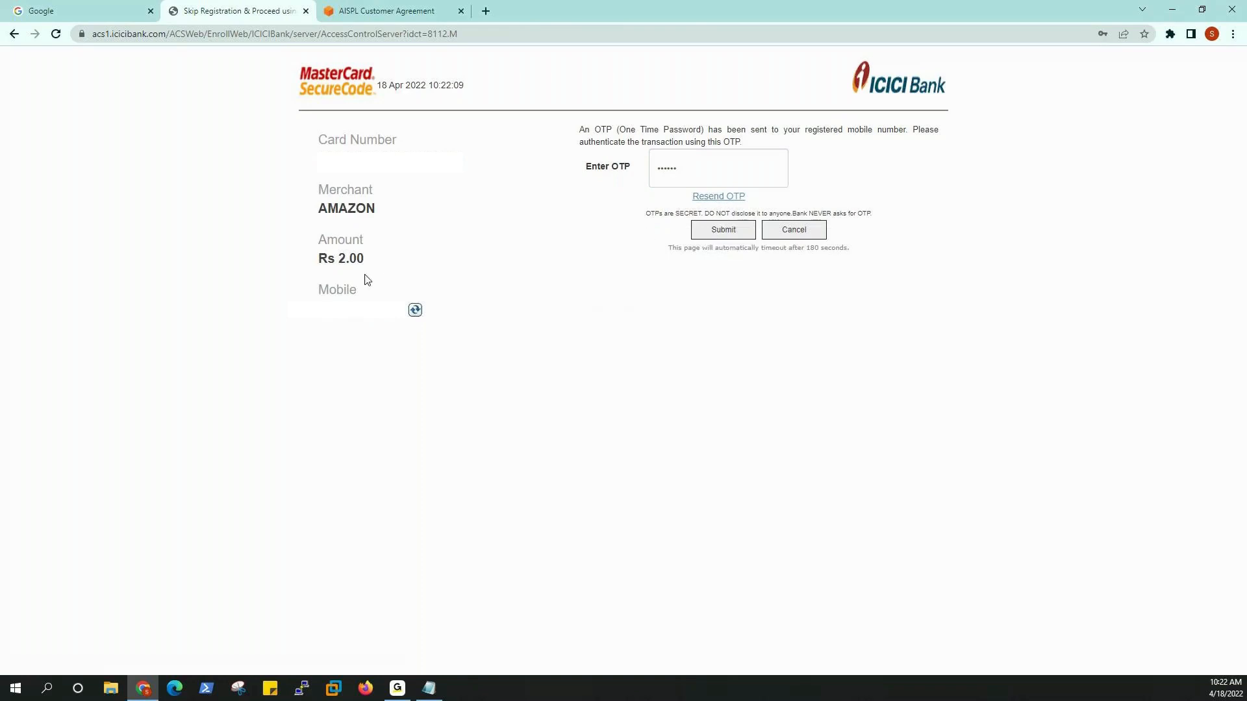
left_click(725, 238)
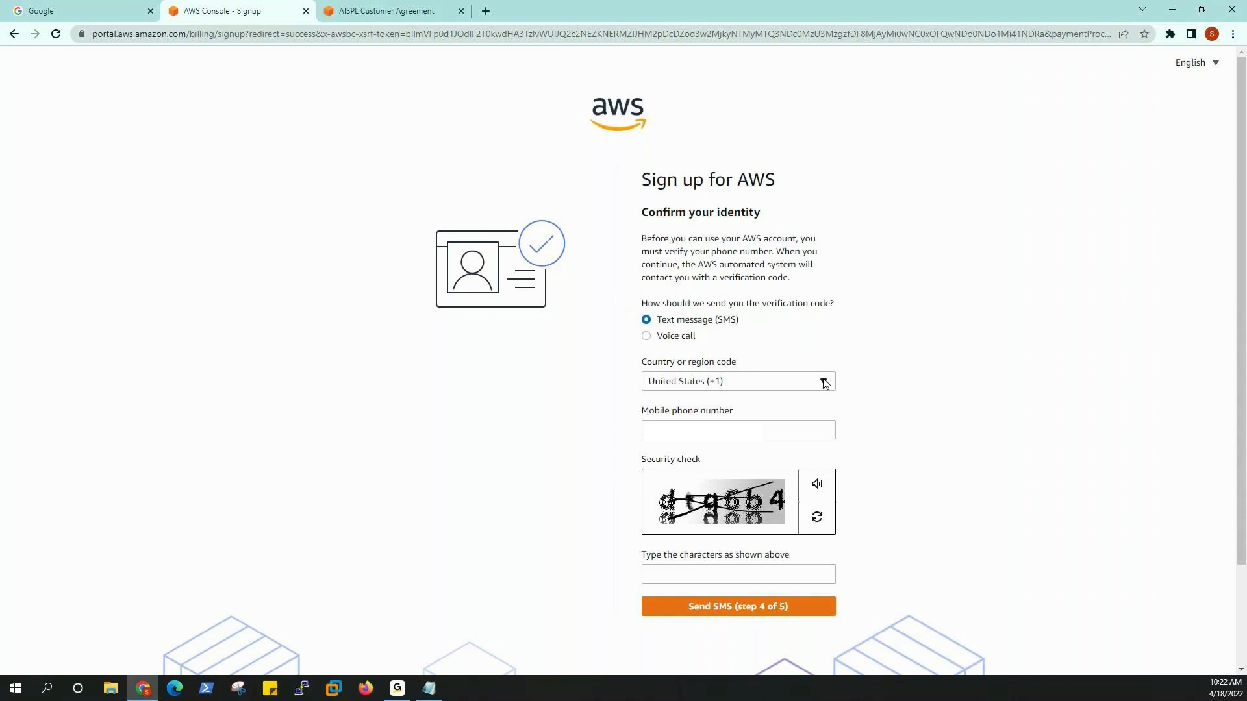
Choose India (+91) as the country code, enter the mobile number and security check, and request an SMS code
left_click(824, 383)
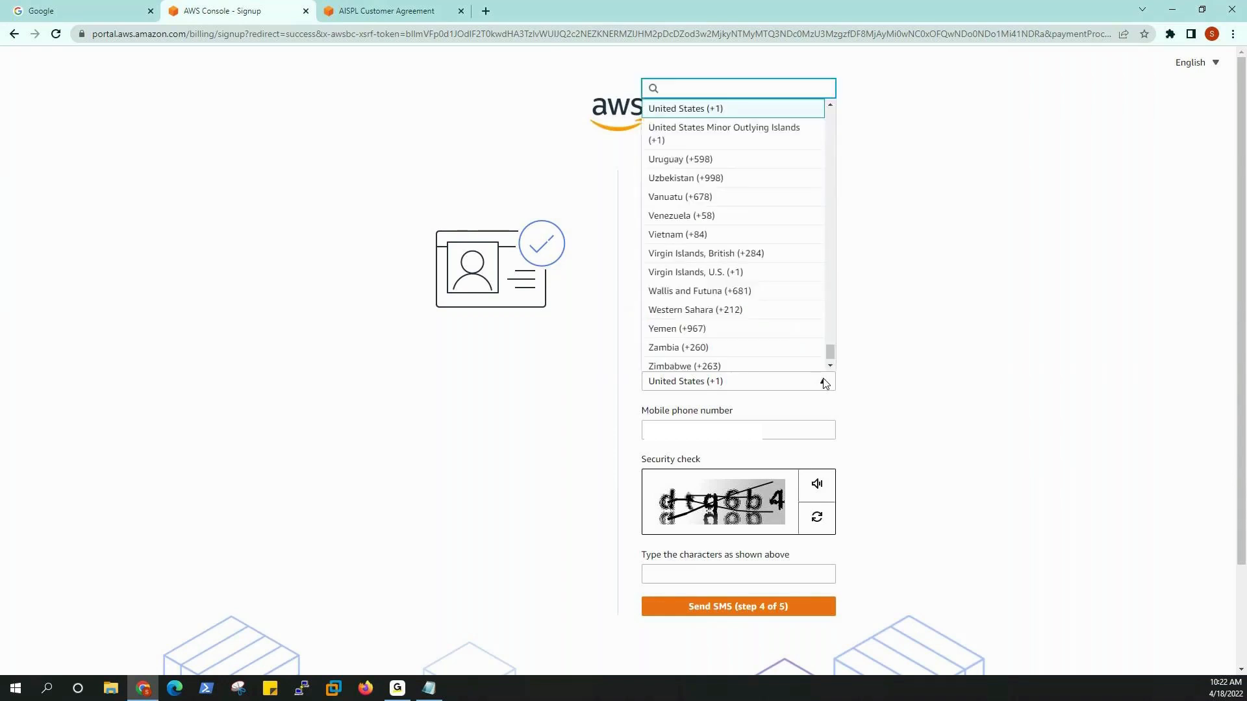
type("ind")
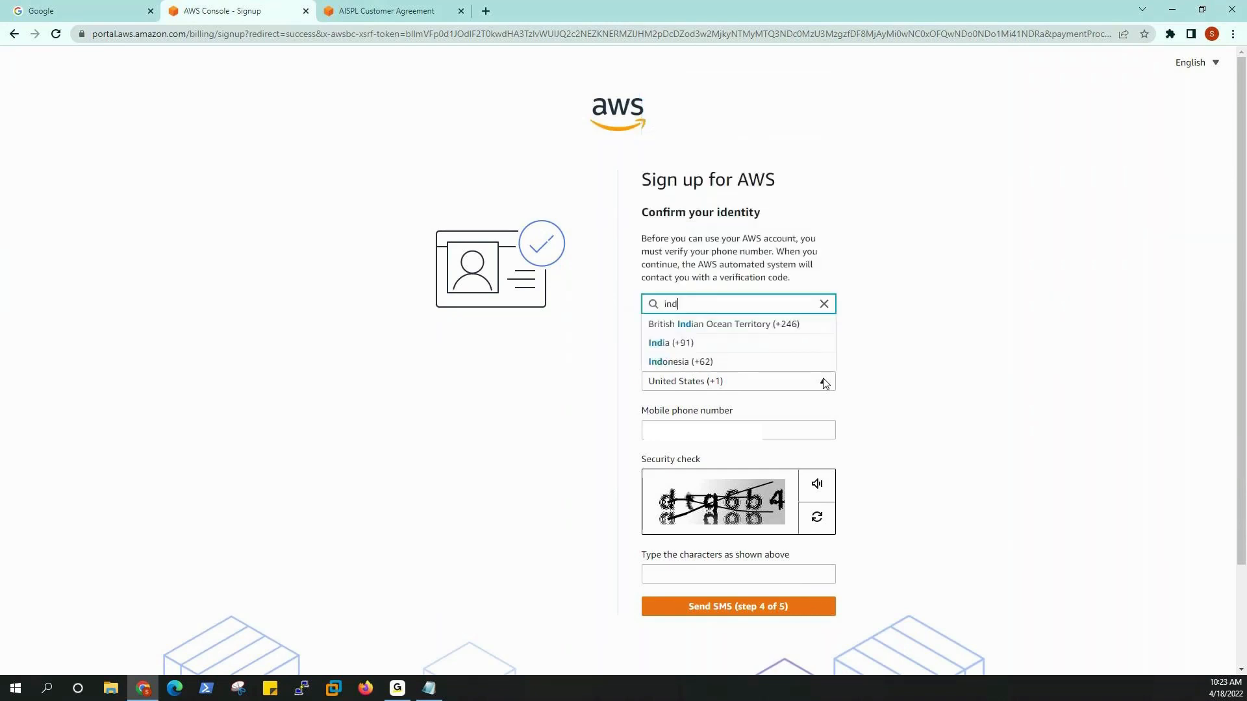
type("i")
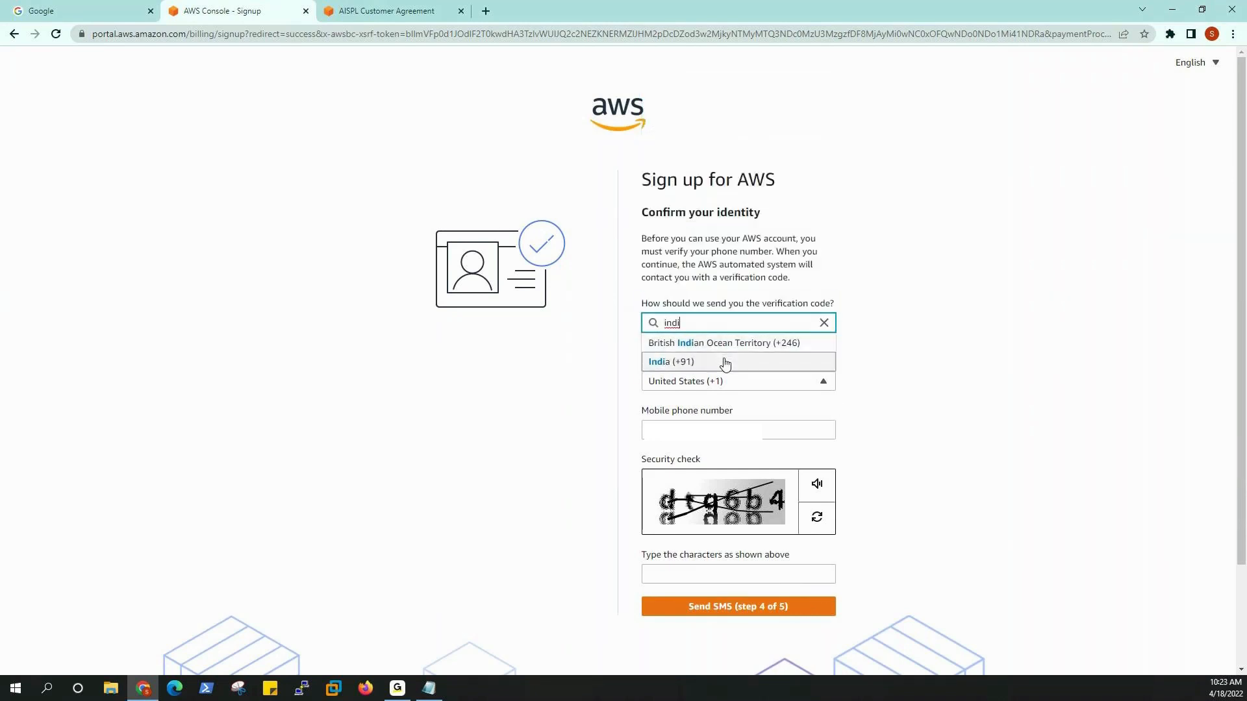
left_click(725, 363)
left_click(726, 424)
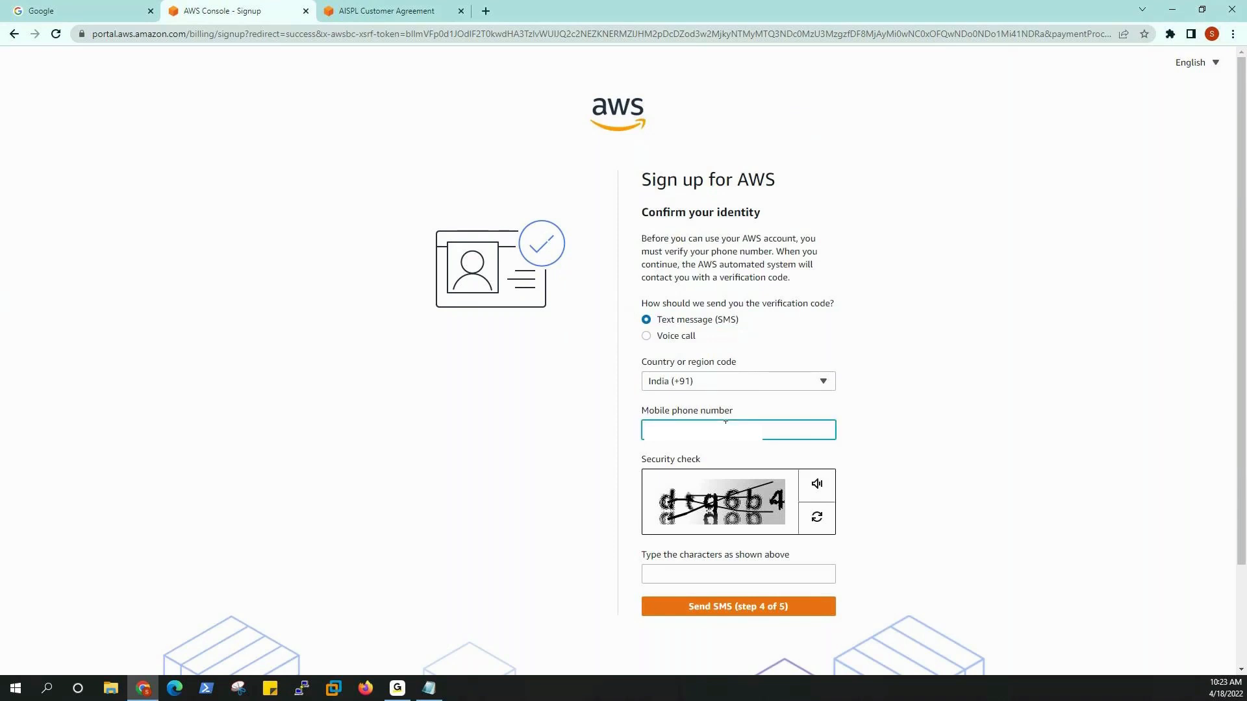
left_click(696, 567)
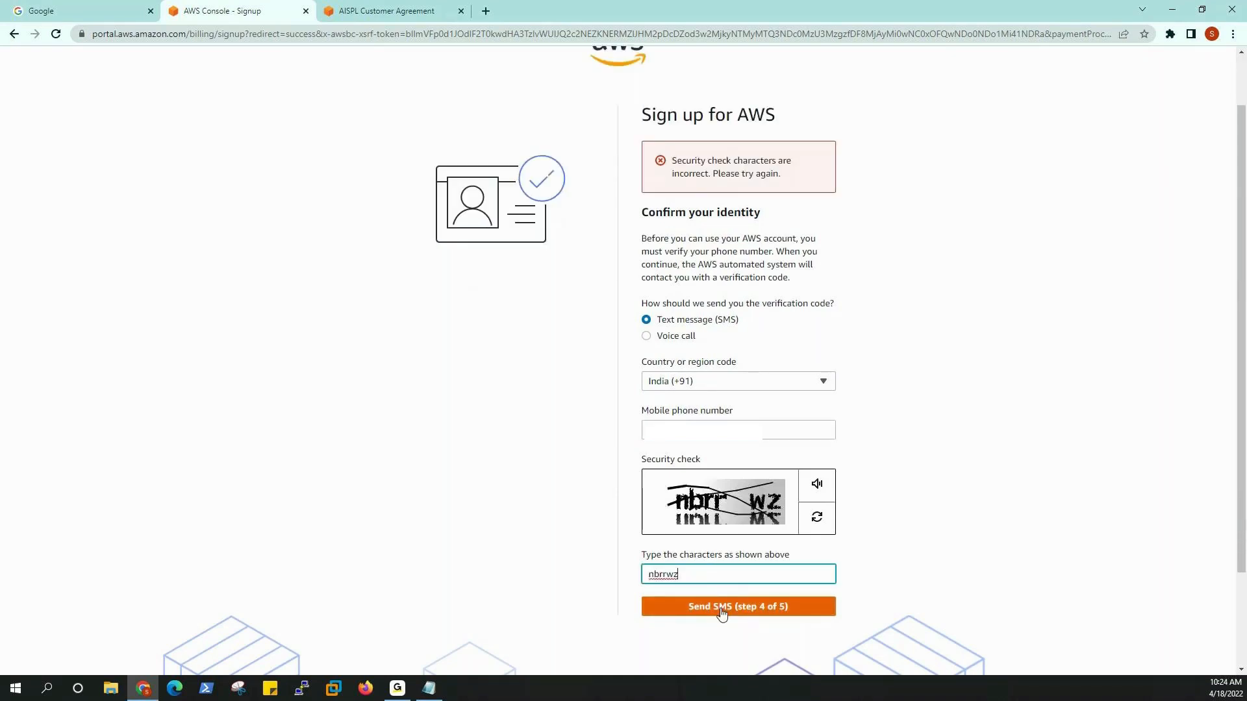
left_click(723, 608)
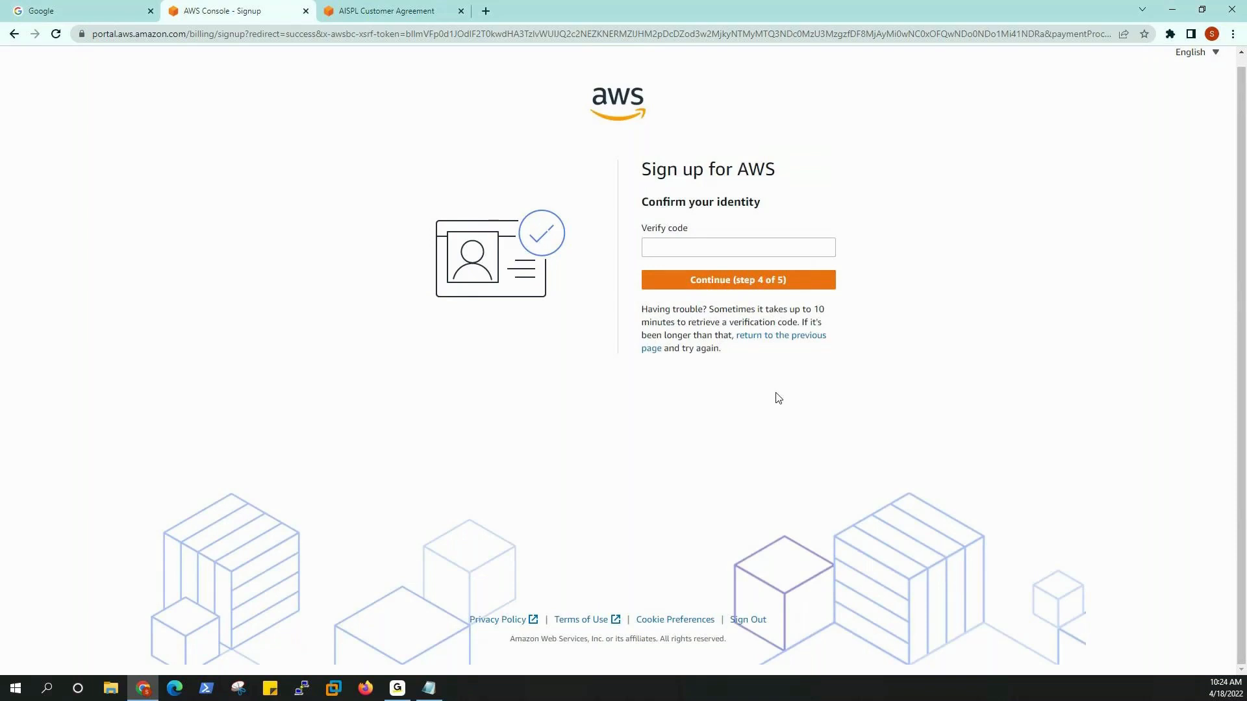
Enter the texted verification code and continue to step 4 of 5
left_click(704, 243)
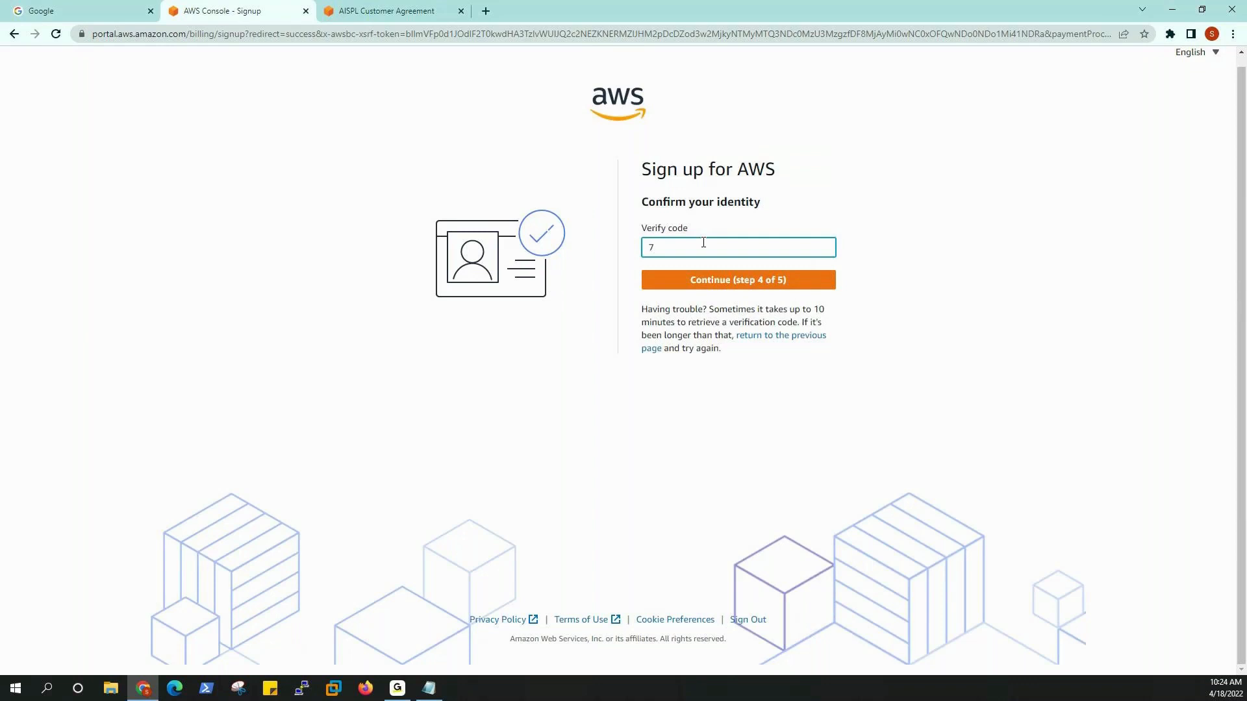
left_click(760, 284)
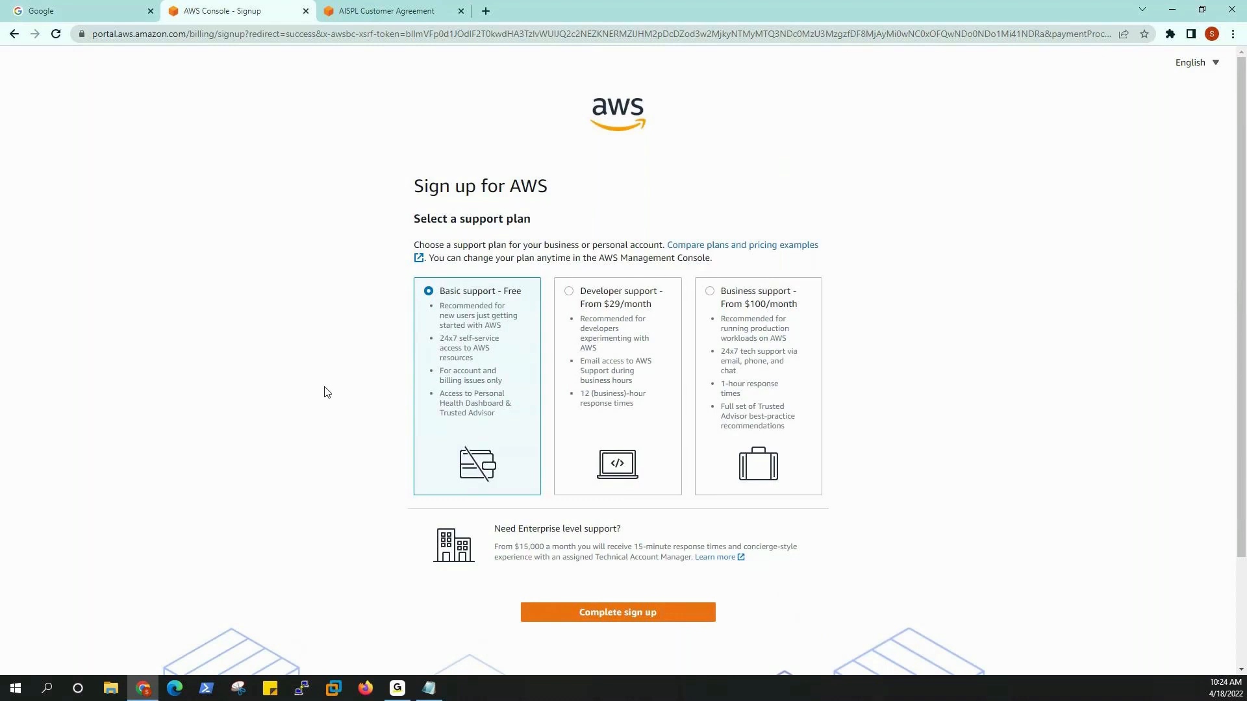
Compare the Developer and Business support plans, then reselect Basic support - Free
scroll(326, 392, "down", 2)
scroll(327, 392, "up", 2)
left_click(569, 293)
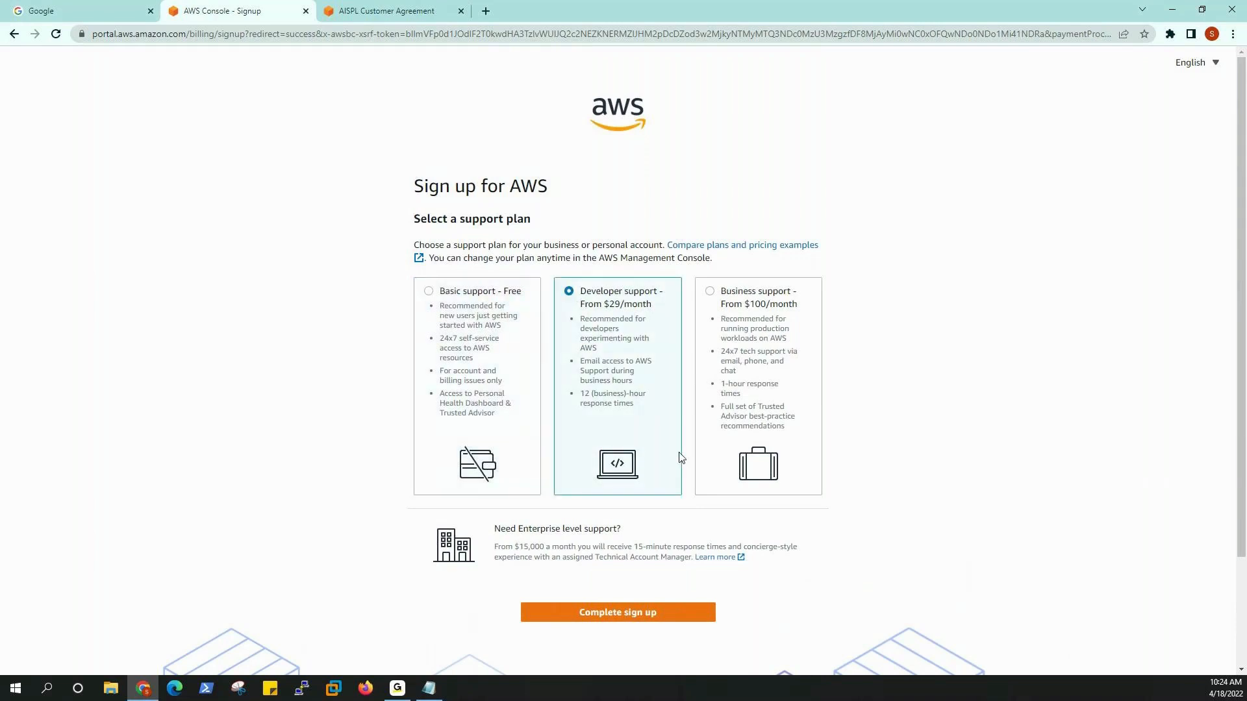
left_click(710, 294)
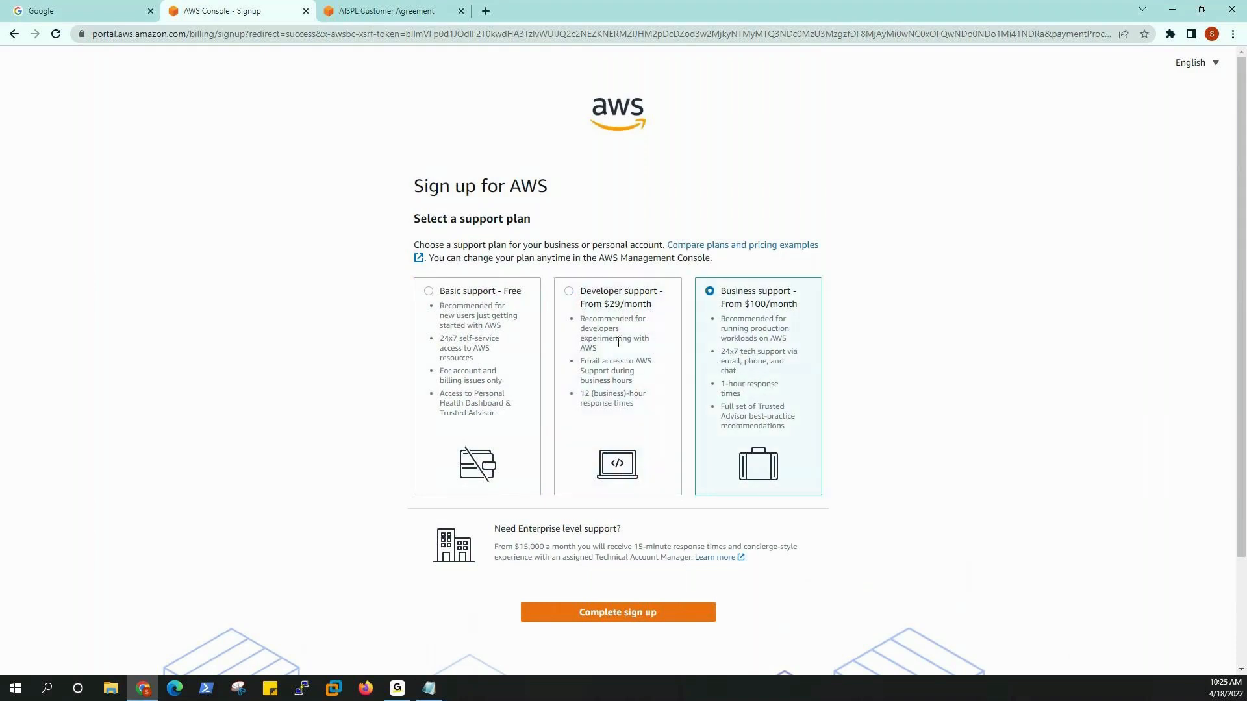
left_click(428, 295)
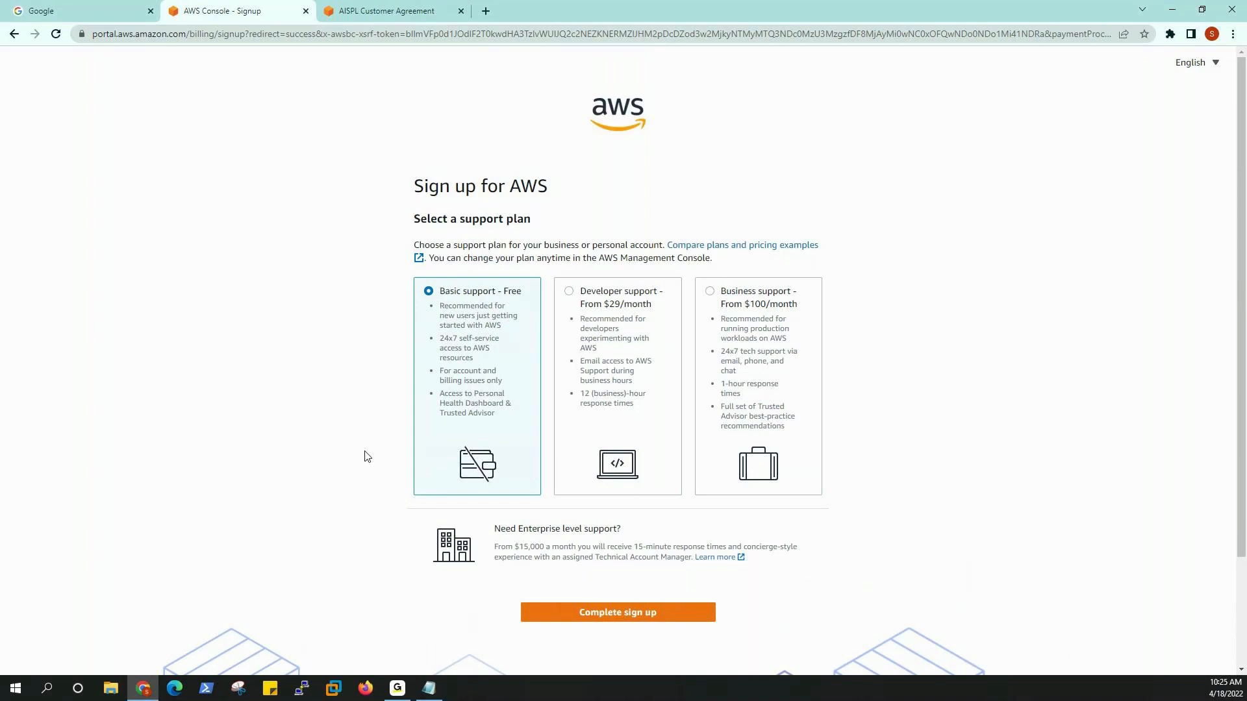
Complete the sign-up with the Basic support - Free plan
scroll(527, 506, "down", 2)
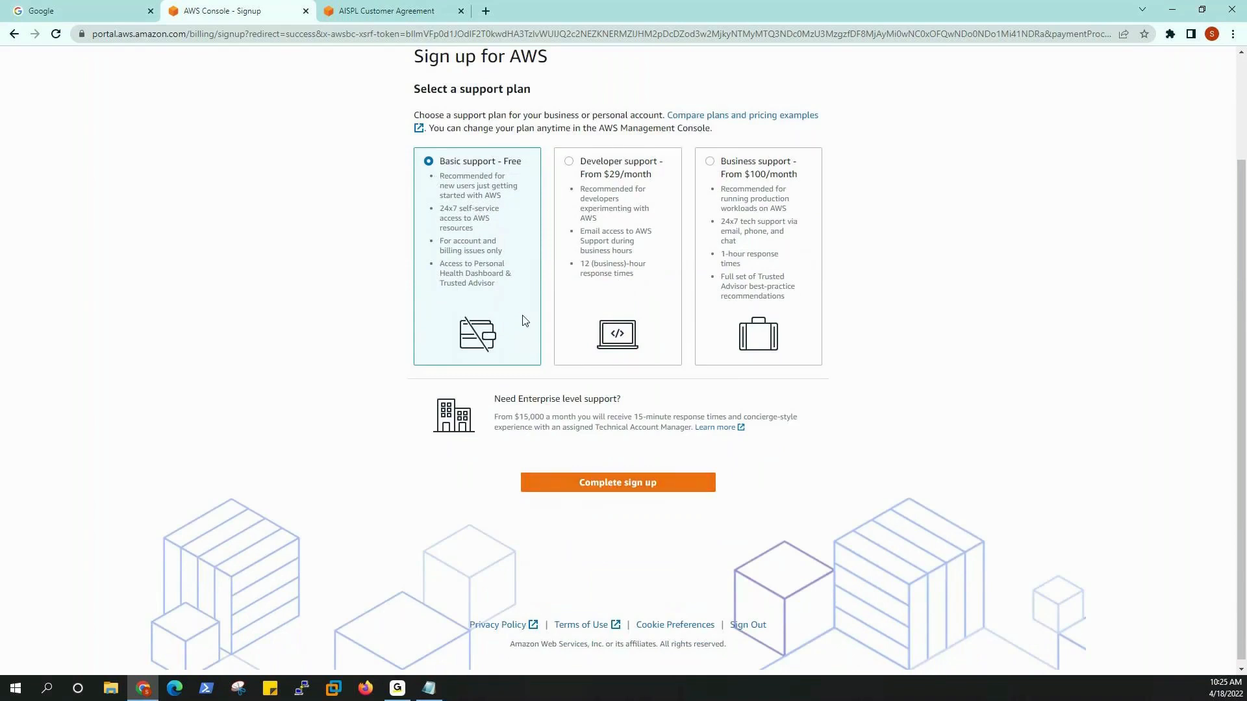
scroll(525, 320, "up", 1)
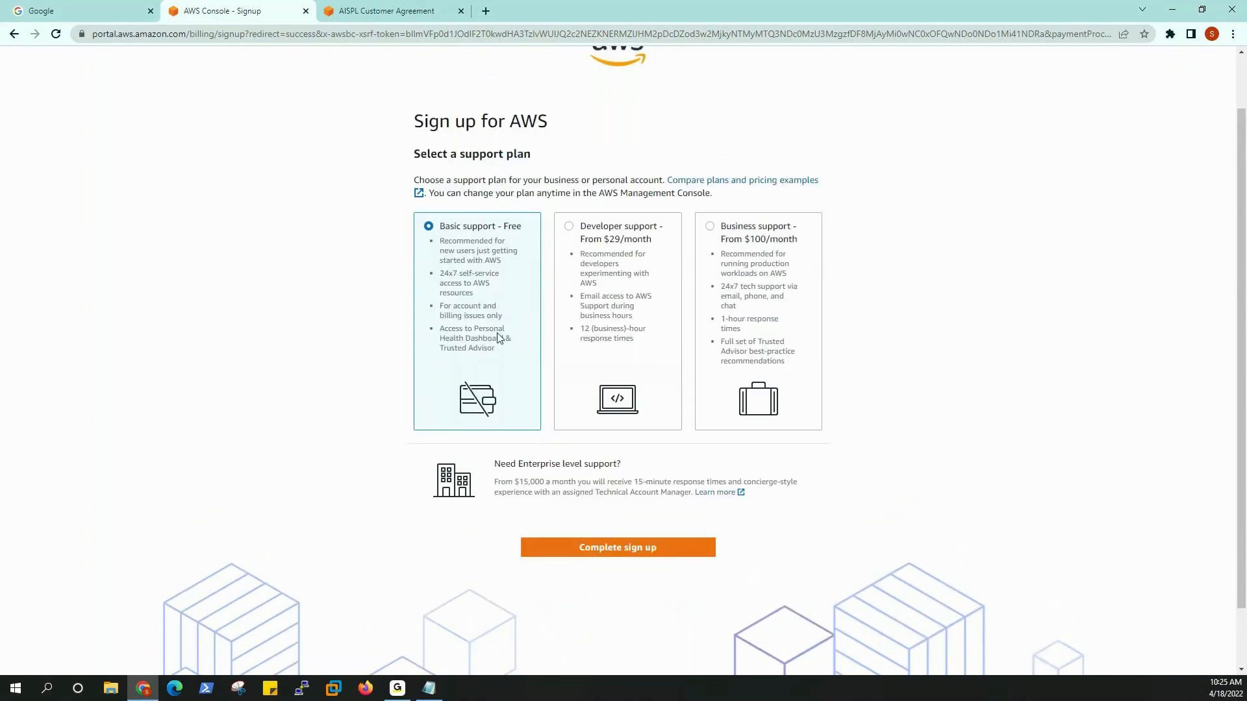
scroll(502, 341, "up", 1)
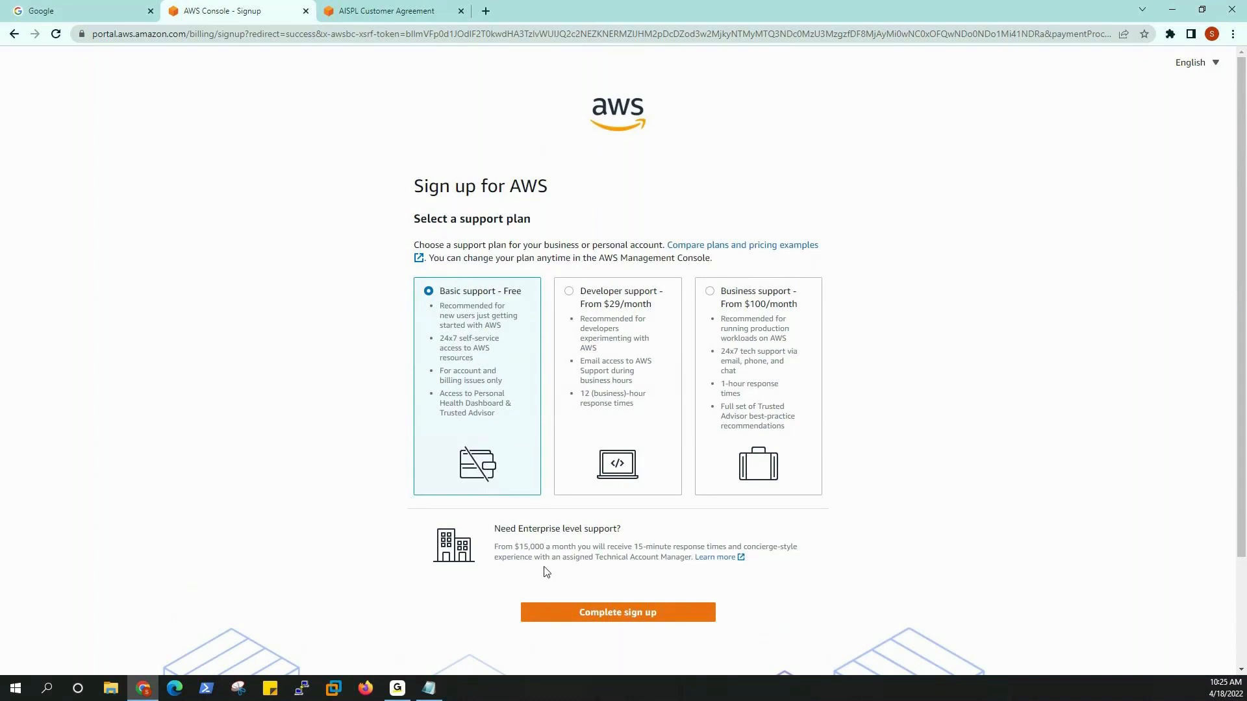
scroll(546, 571, "down", 1)
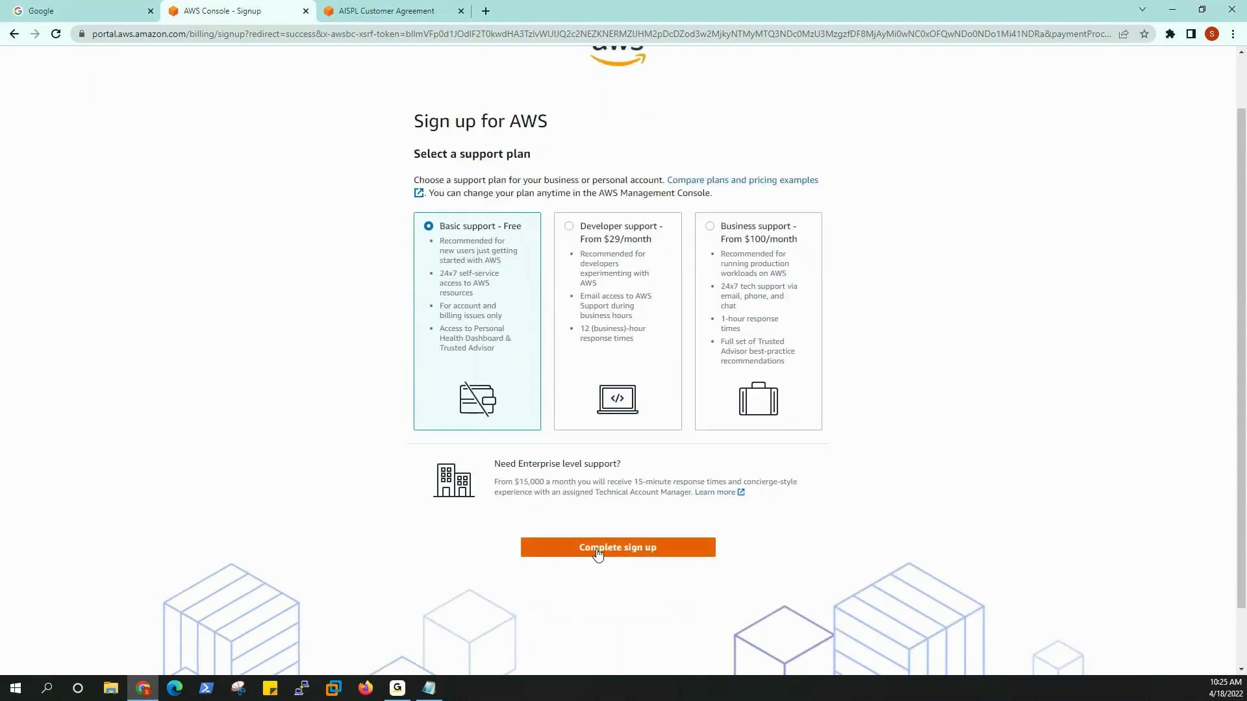
left_click(597, 549)
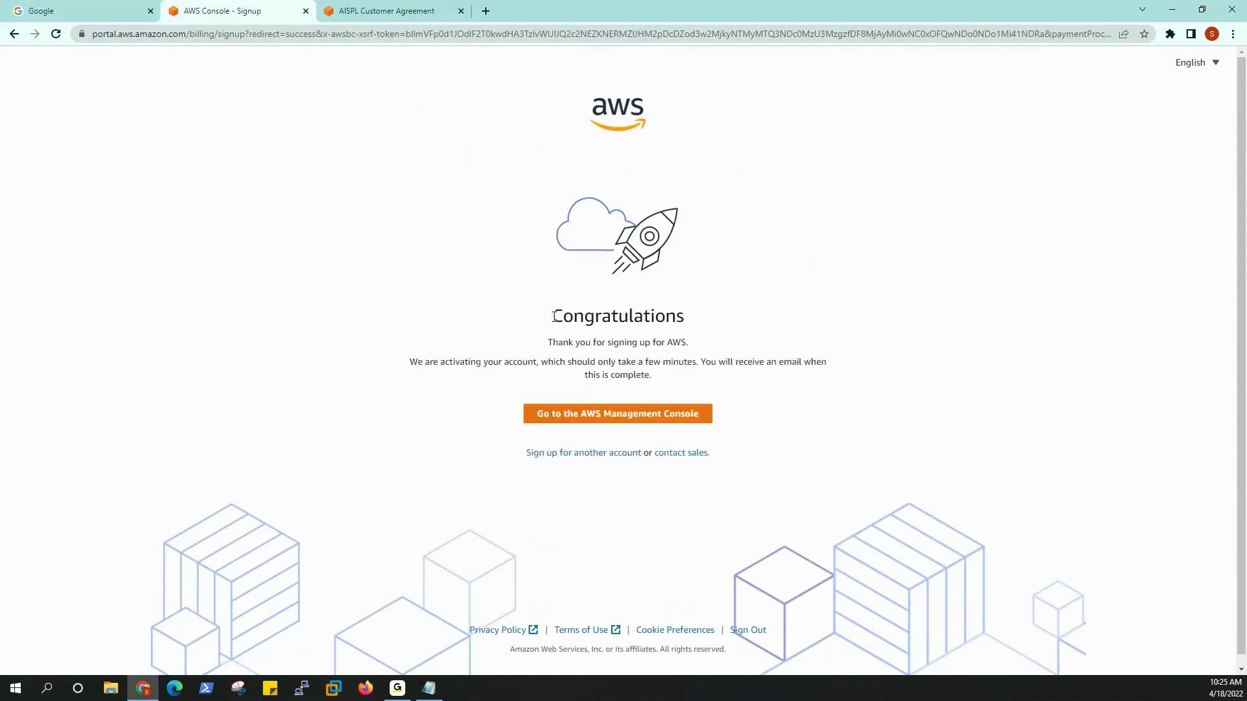
From the Congratulations page, go on toward the AWS Management Console
left_click_drag(554, 316, 747, 323)
left_click(747, 323)
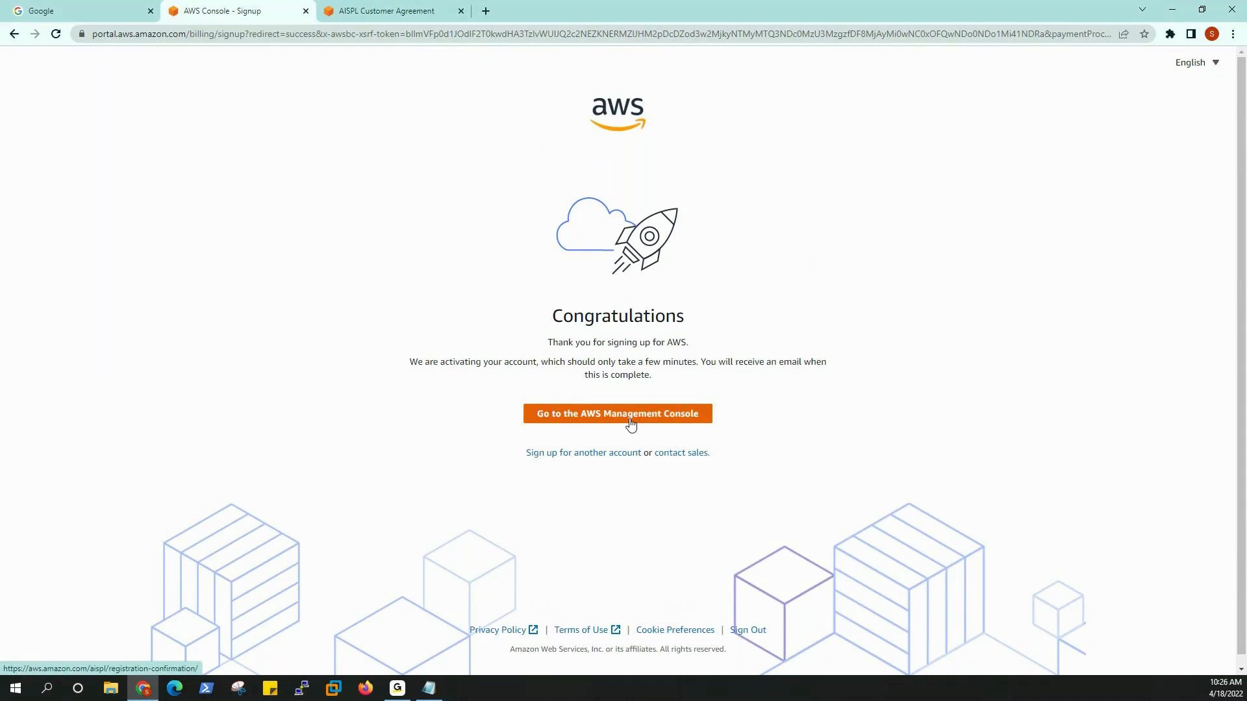
left_click(631, 424)
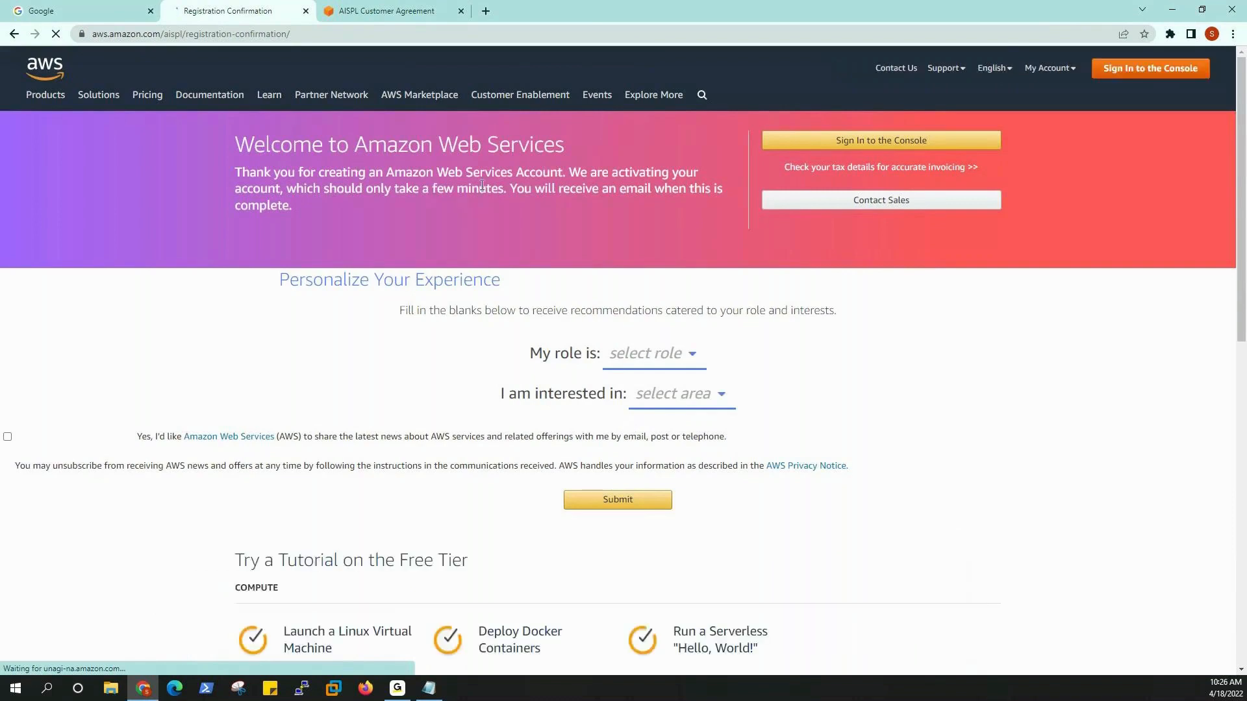
Set My role to IT Administrator and interest to DevOps, then submit the form
left_click(693, 358)
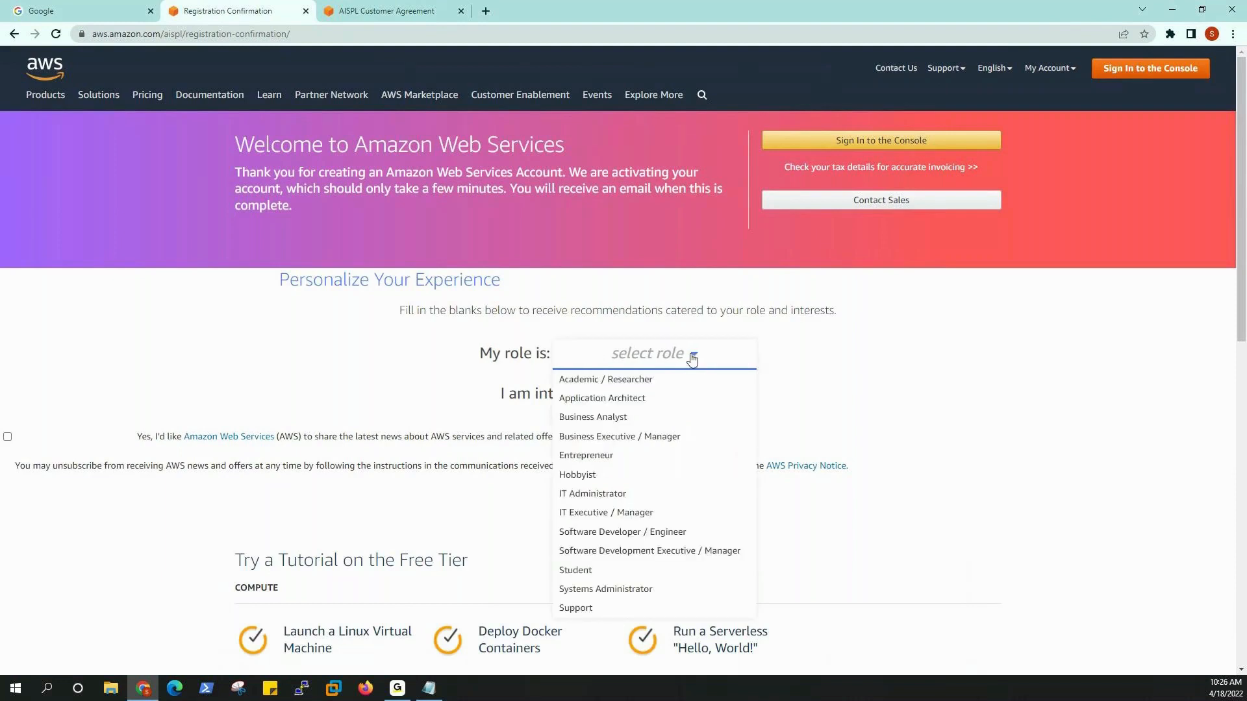
left_click(688, 498)
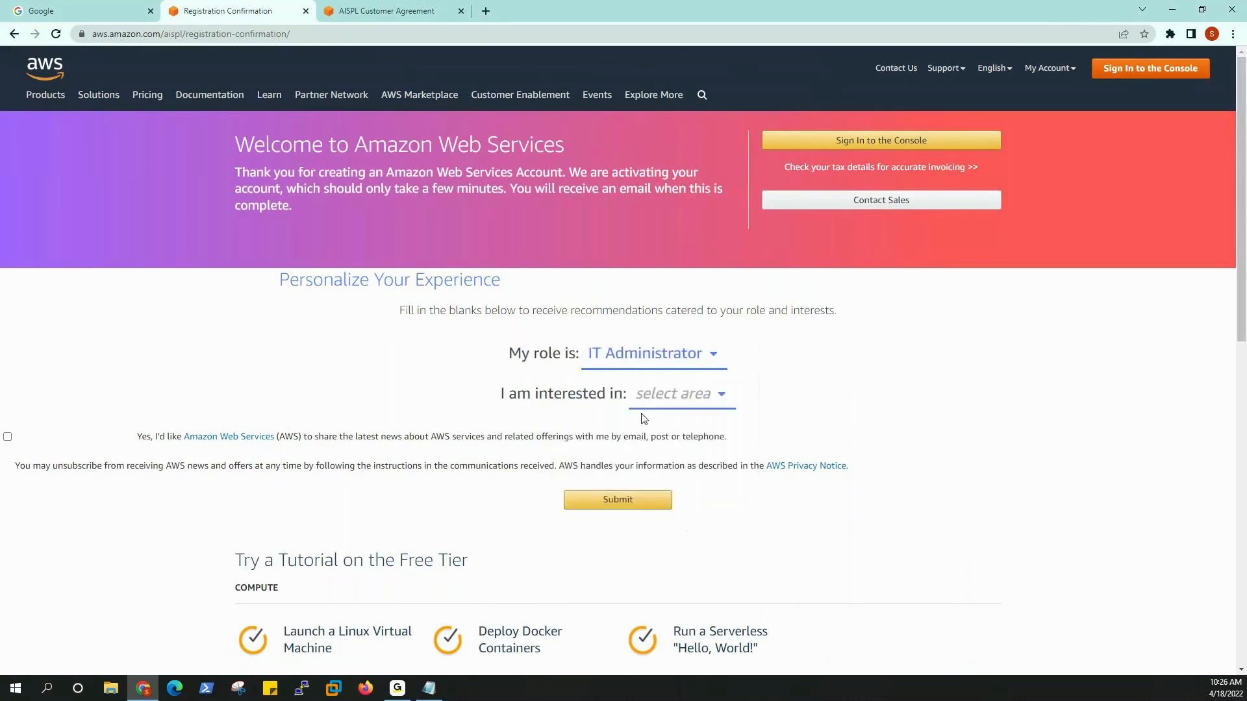
left_click(723, 399)
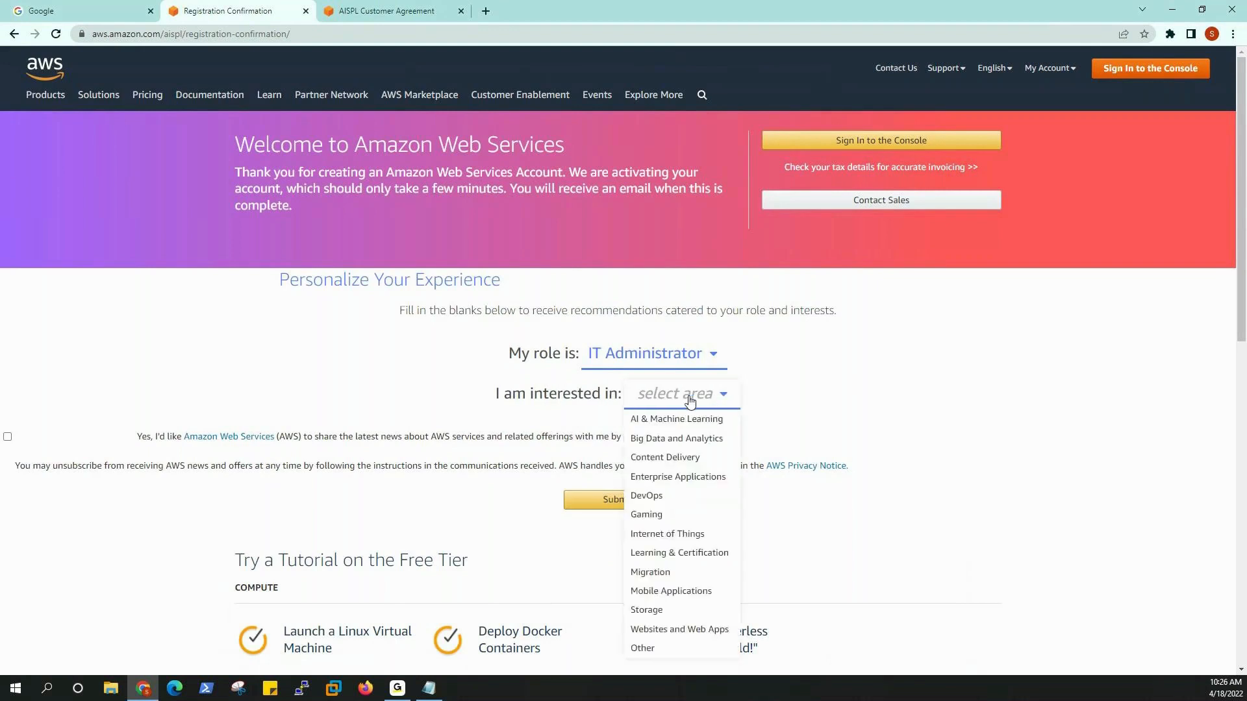
left_click(670, 498)
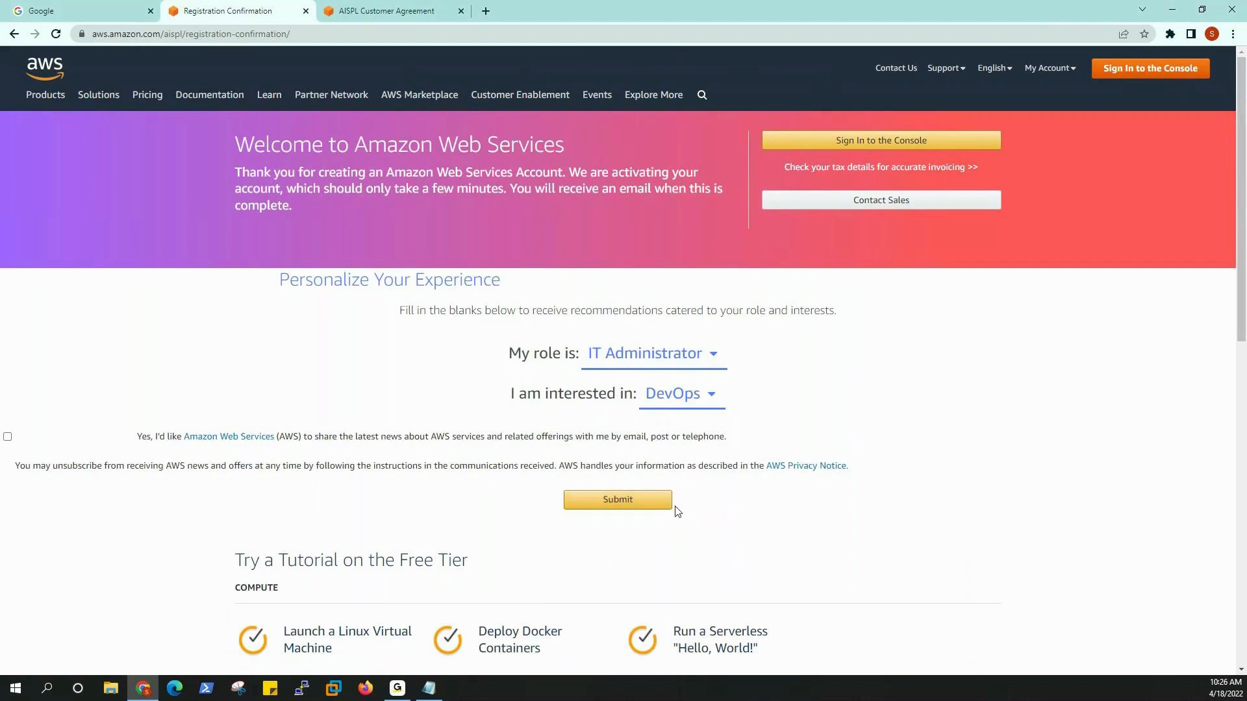
left_click(648, 506)
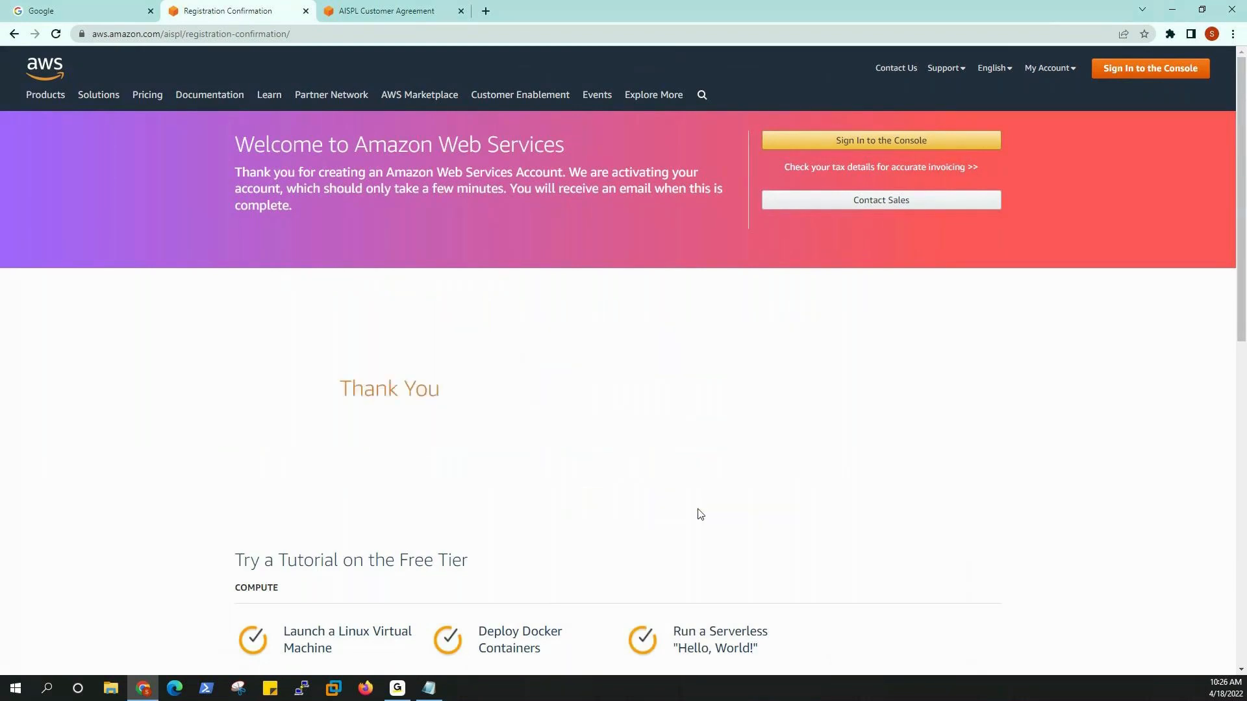
Open the Launch a Linux Virtual Machine tutorial link in a new tab
scroll(700, 514, "down", 5)
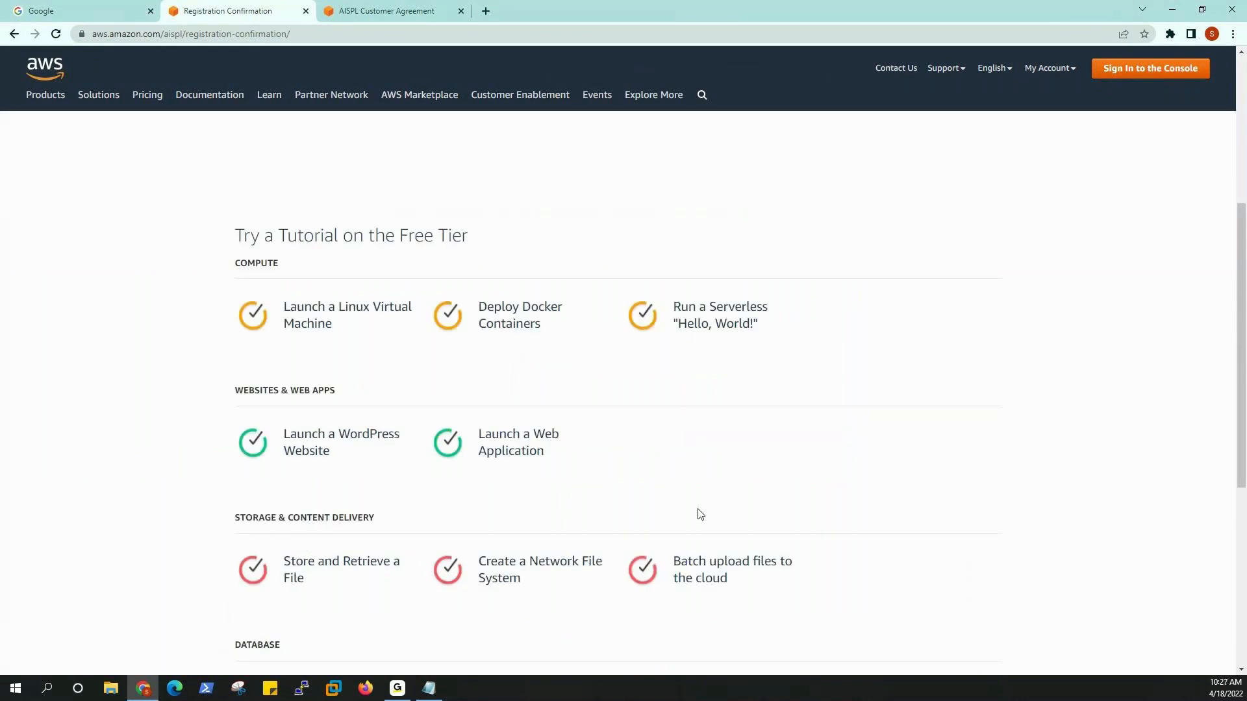
scroll(604, 345, "up", 5)
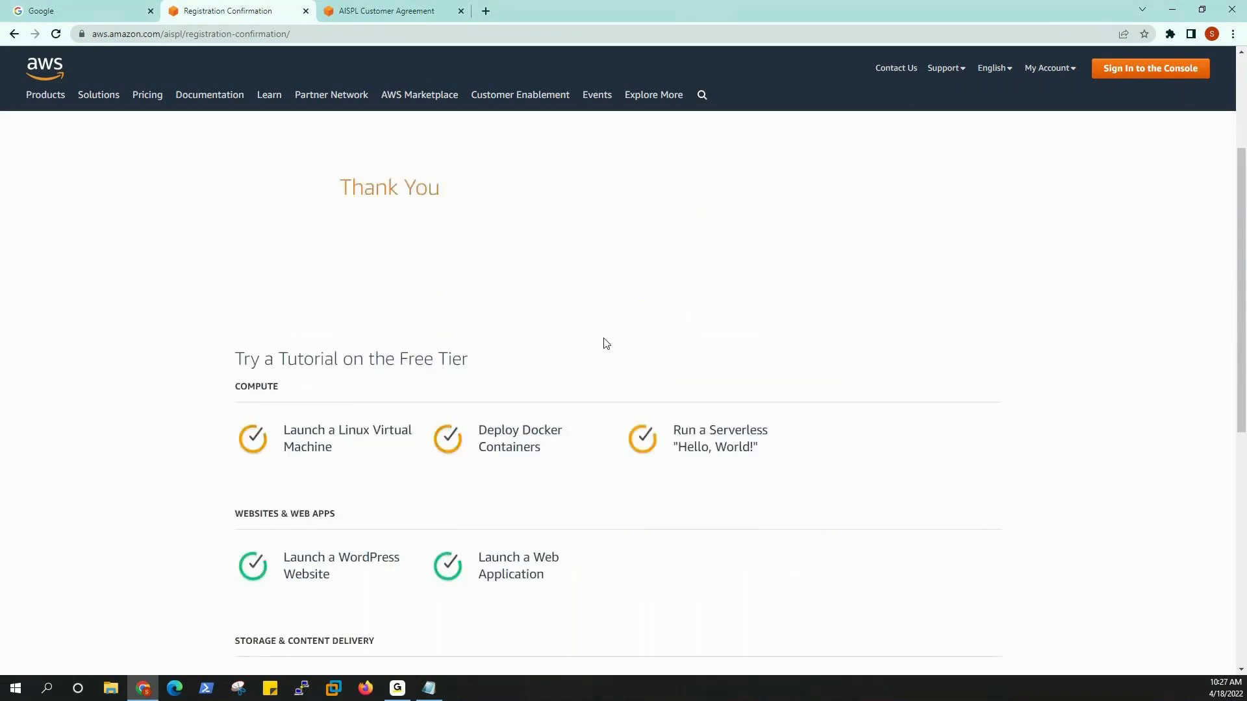
scroll(637, 395, "down", 3)
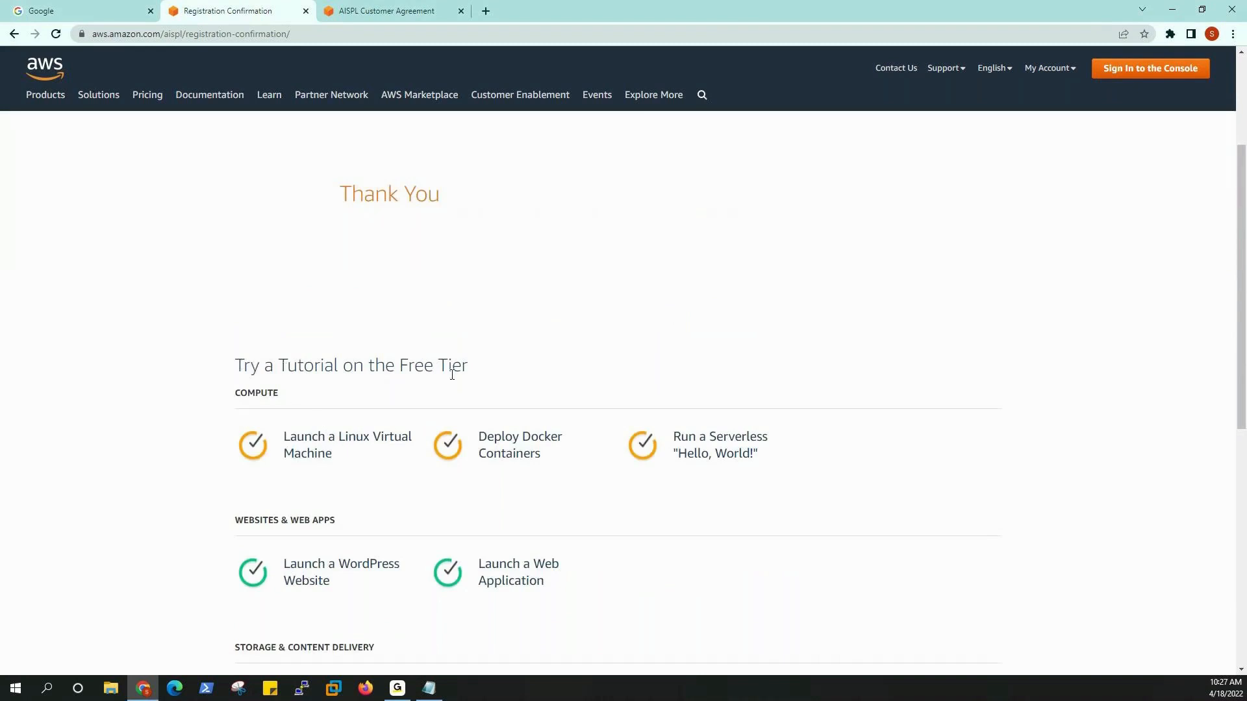
right_click(343, 443)
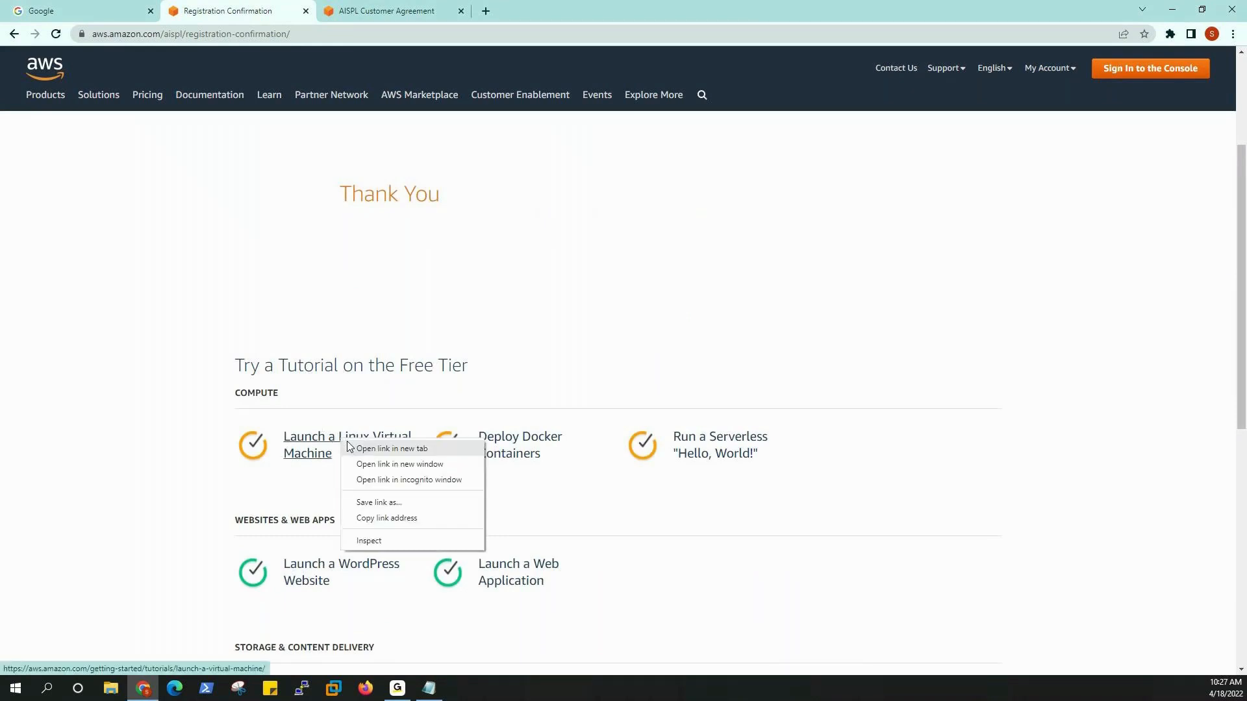
left_click(356, 448)
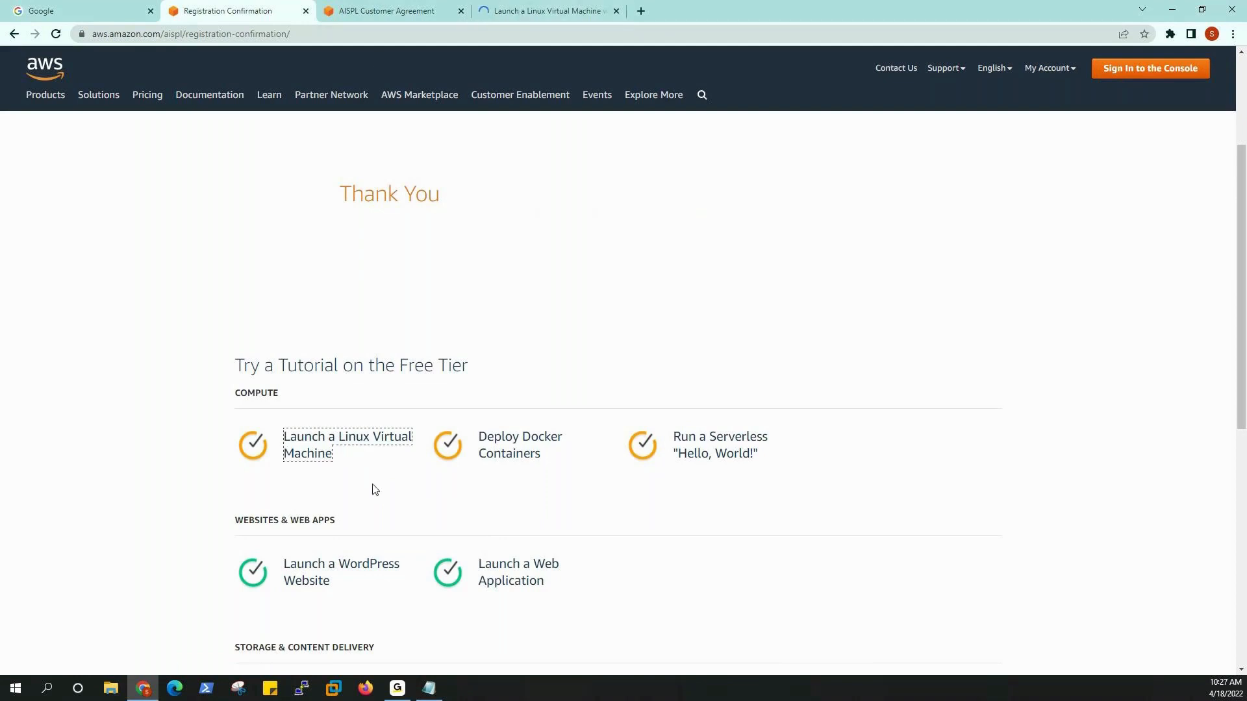
left_click(517, 9)
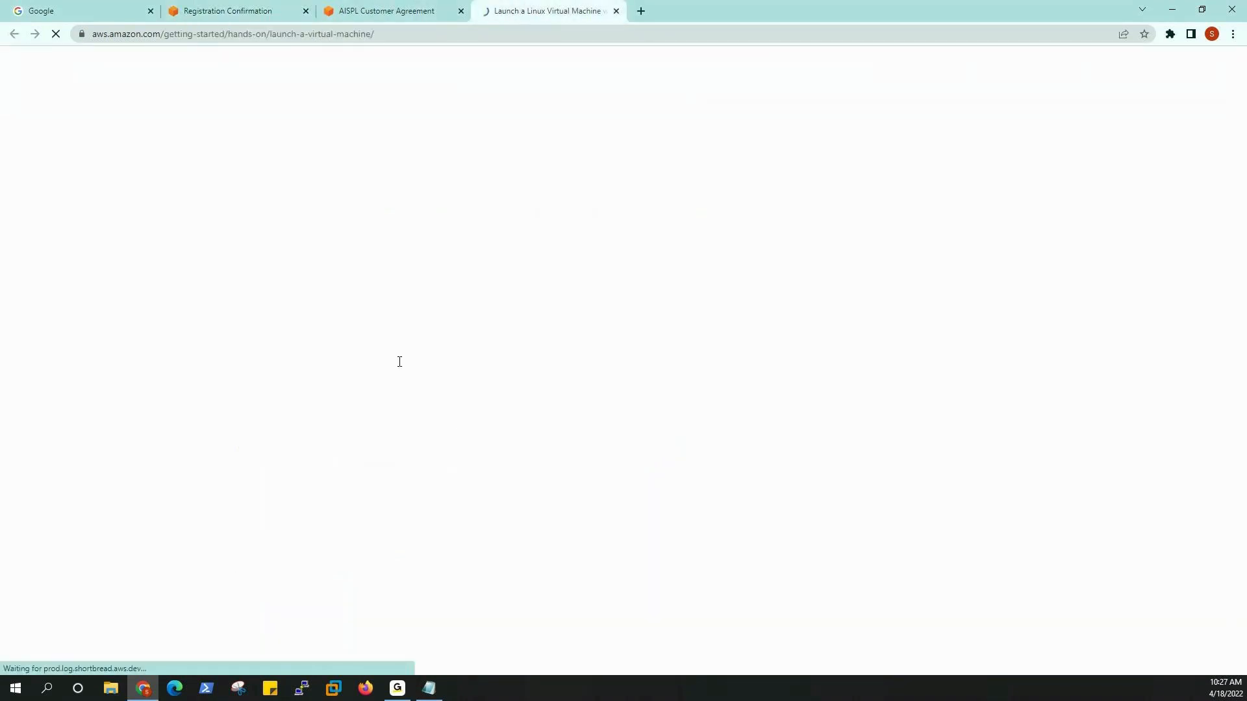
scroll(316, 471, "down", 7)
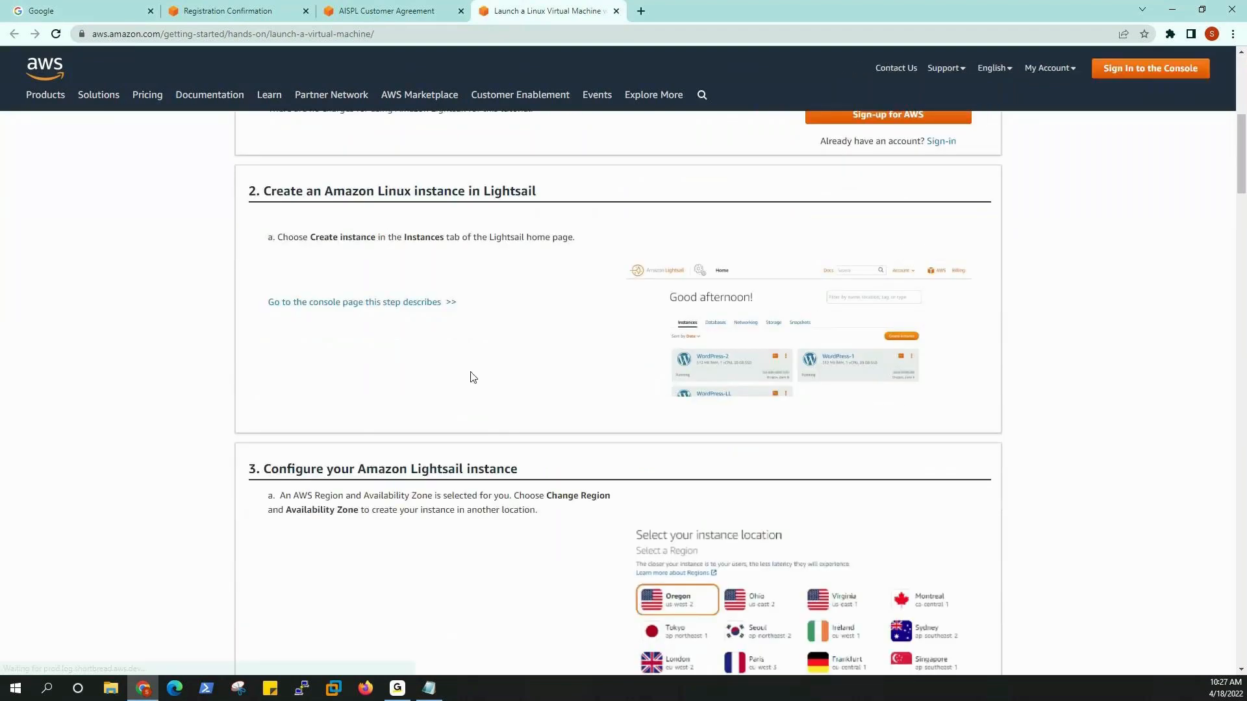
scroll(474, 377, "down", 5)
scroll(474, 378, "down", 8)
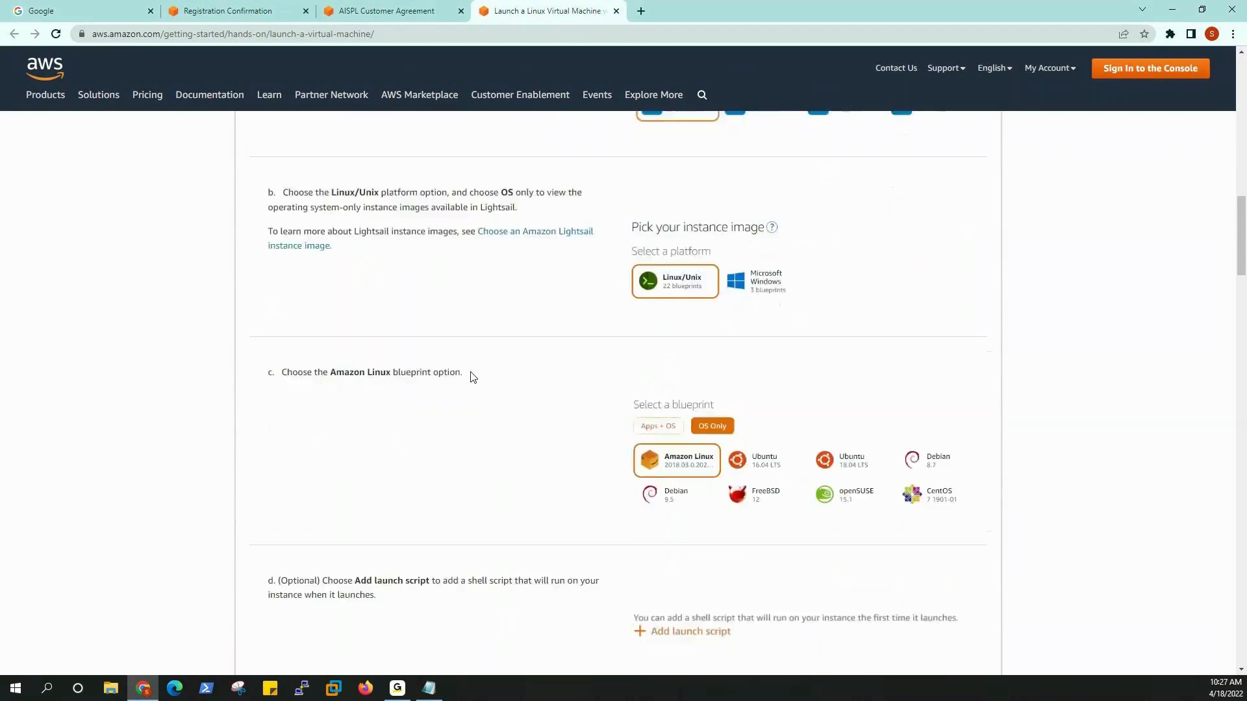
left_click(294, 5)
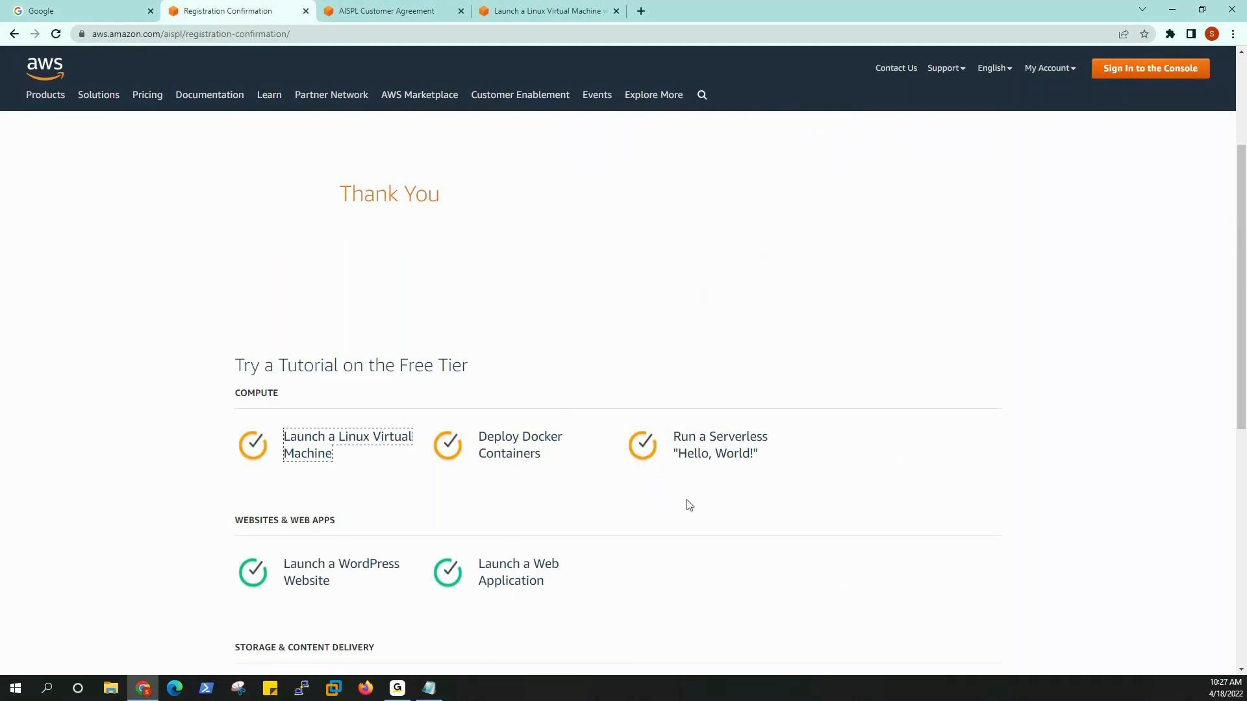
scroll(665, 508, "down", 3)
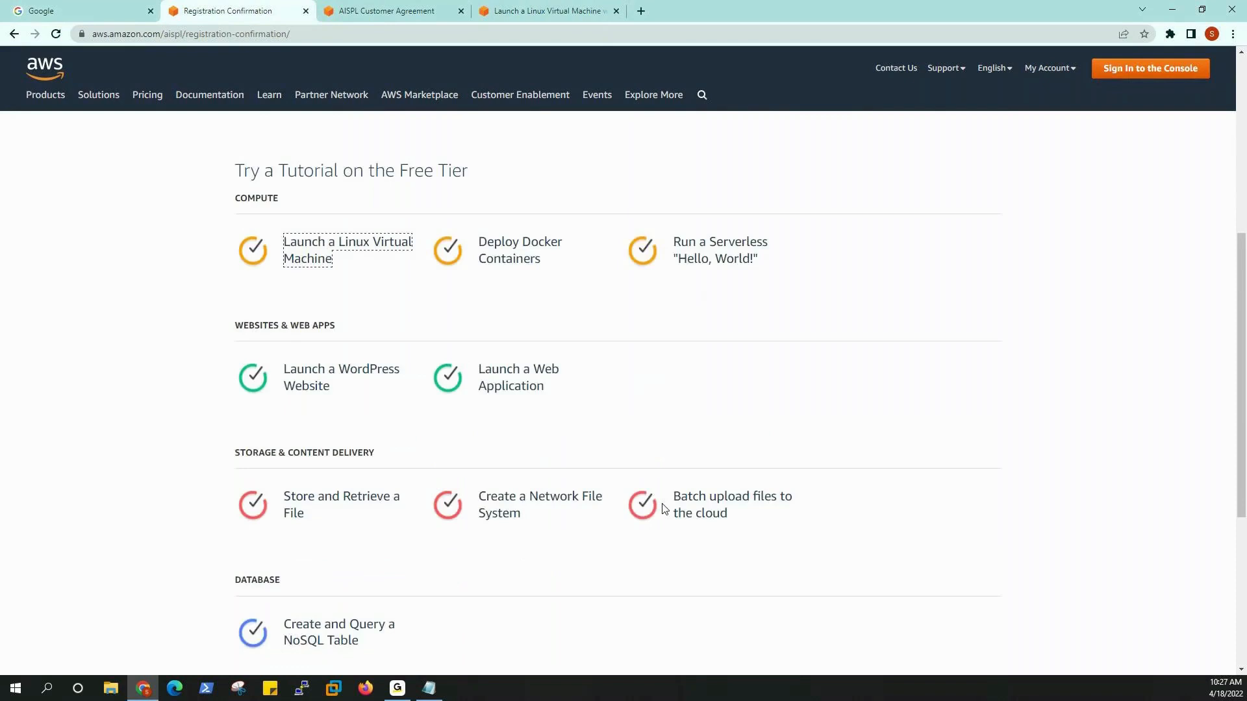
scroll(665, 509, "down", 2)
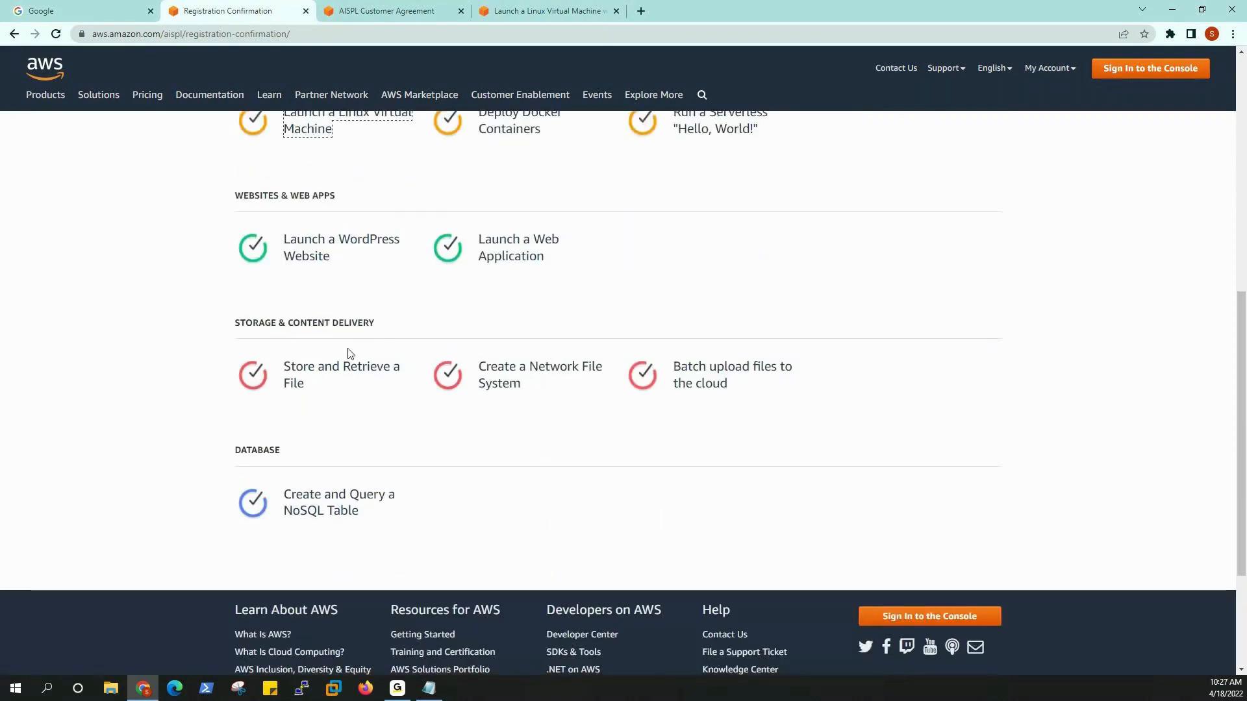
scroll(444, 417, "up", 8)
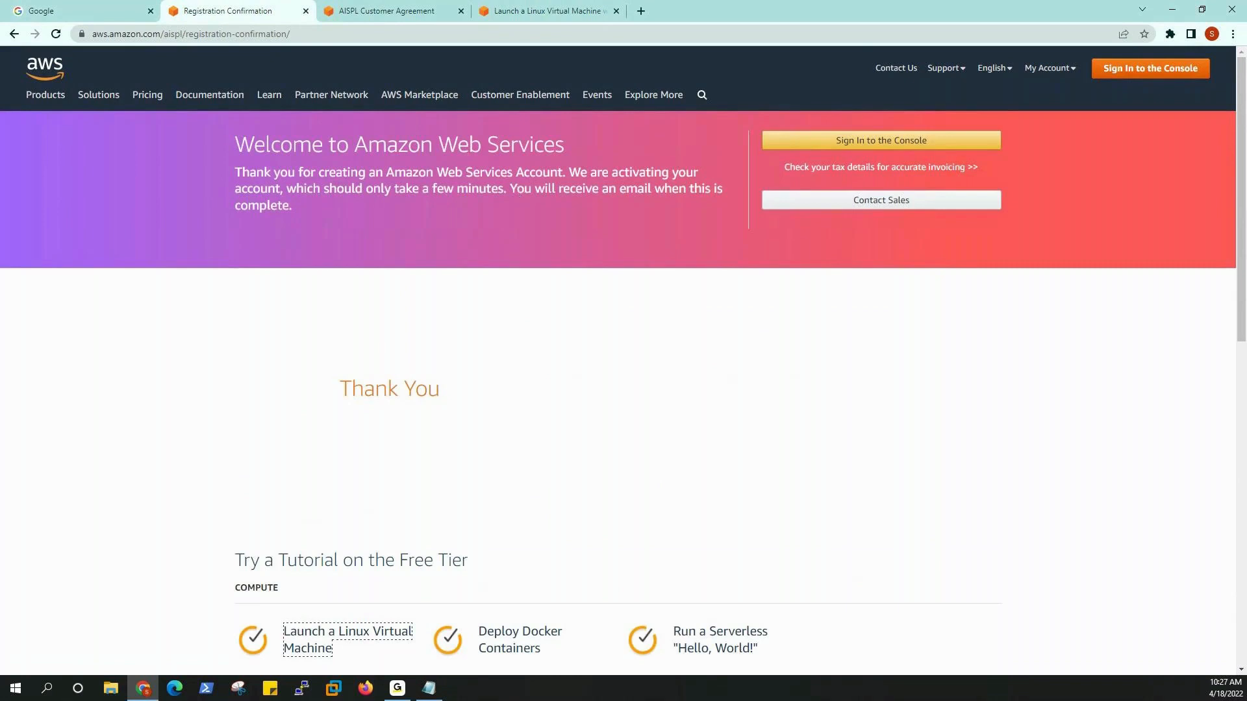
Go to console sign-in, continue with the root user email, and pass the security check
left_click(858, 141)
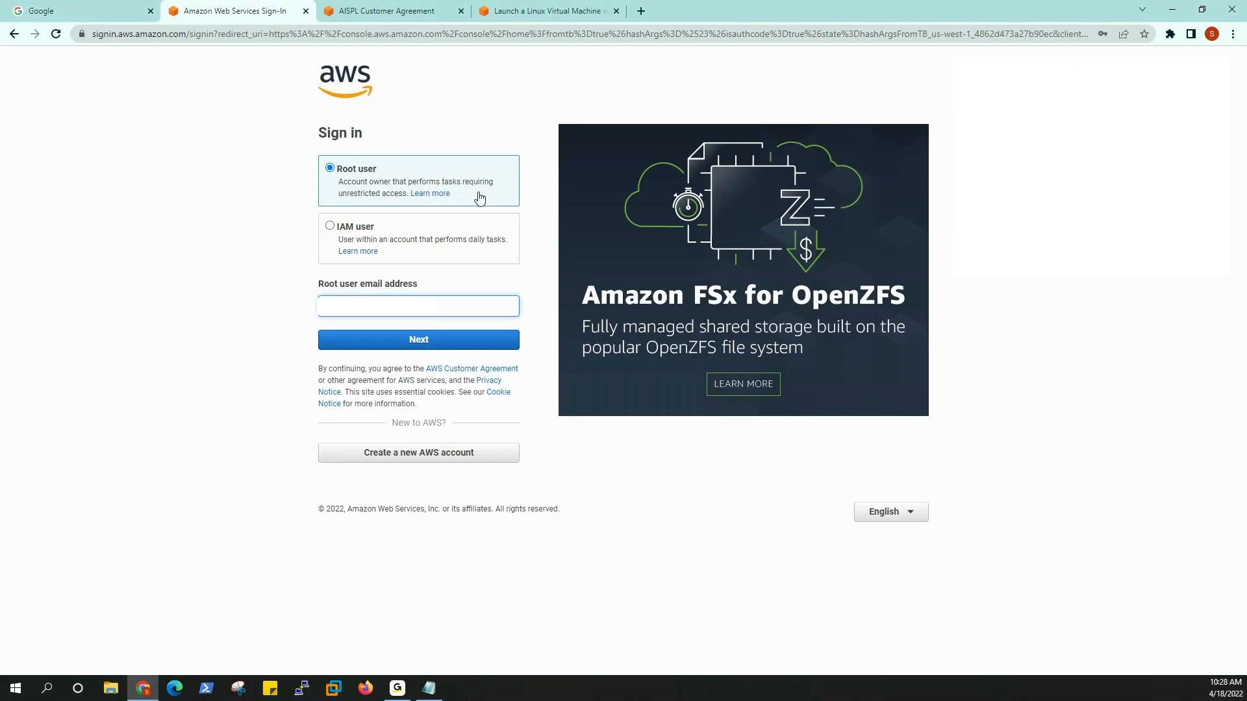
left_click(419, 340)
type("www2sb")
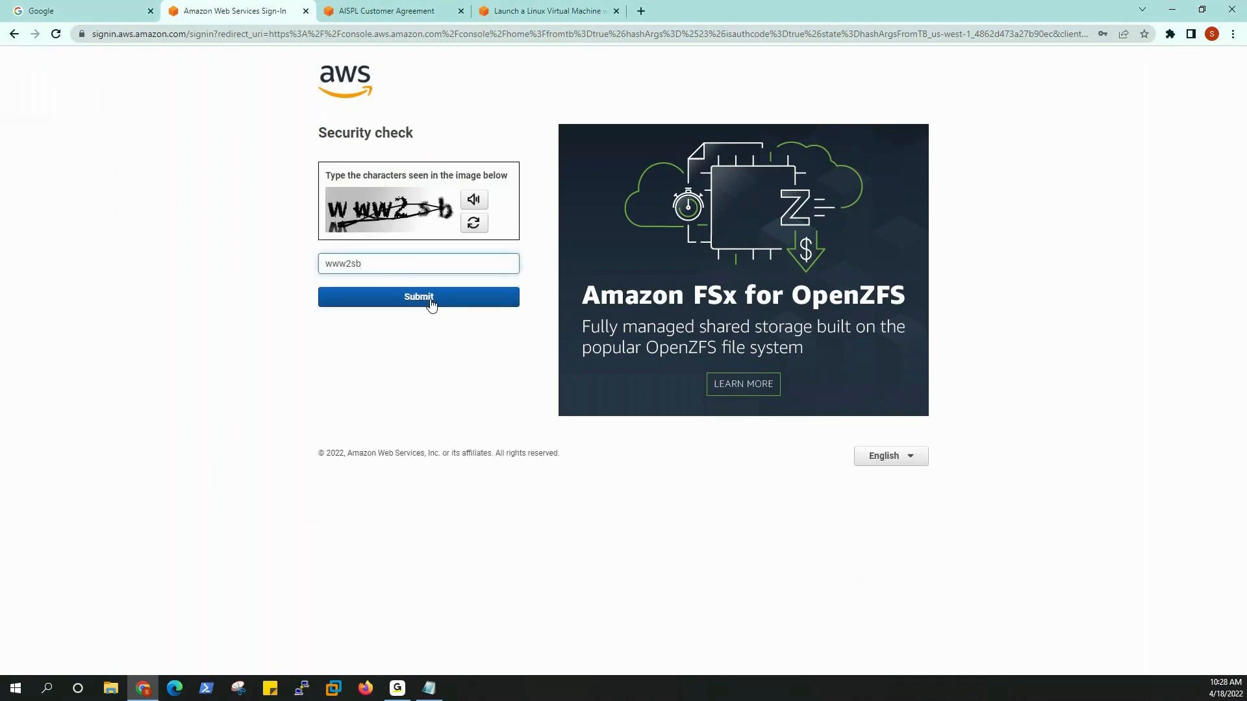
left_click(431, 303)
Enter the root user password and sign in
left_click(407, 211)
type("•••••••")
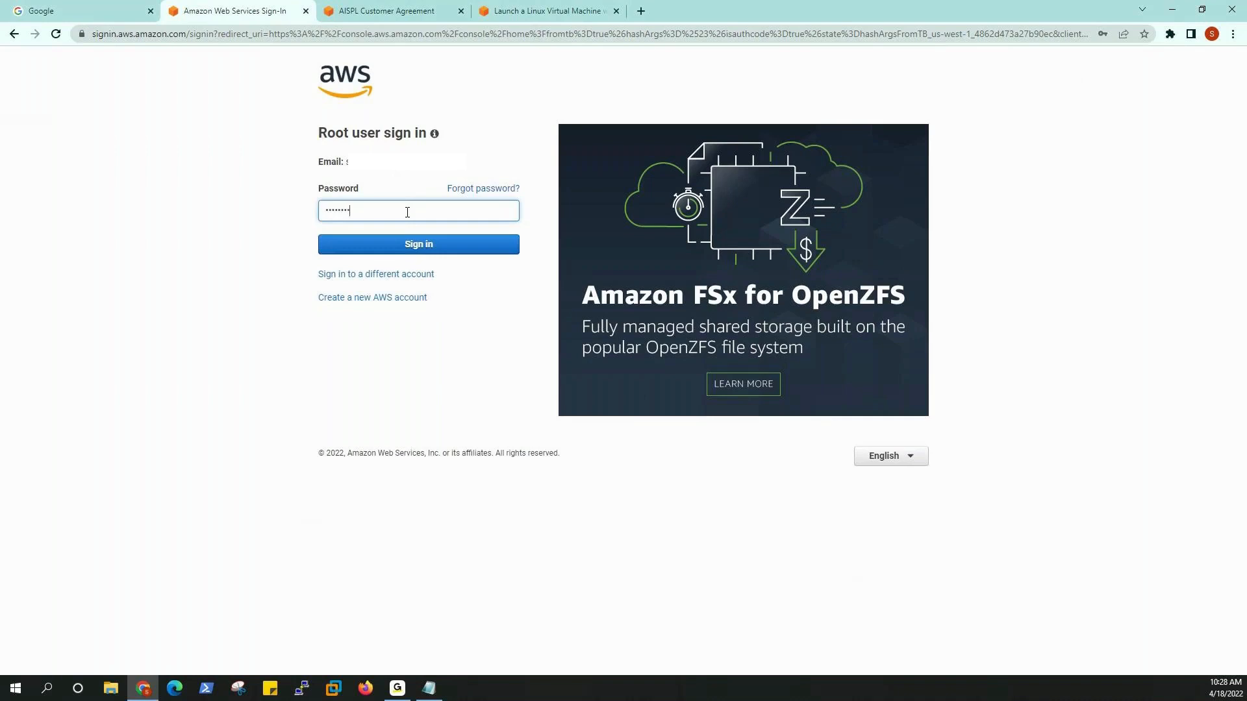
type("••••")
key("Return")
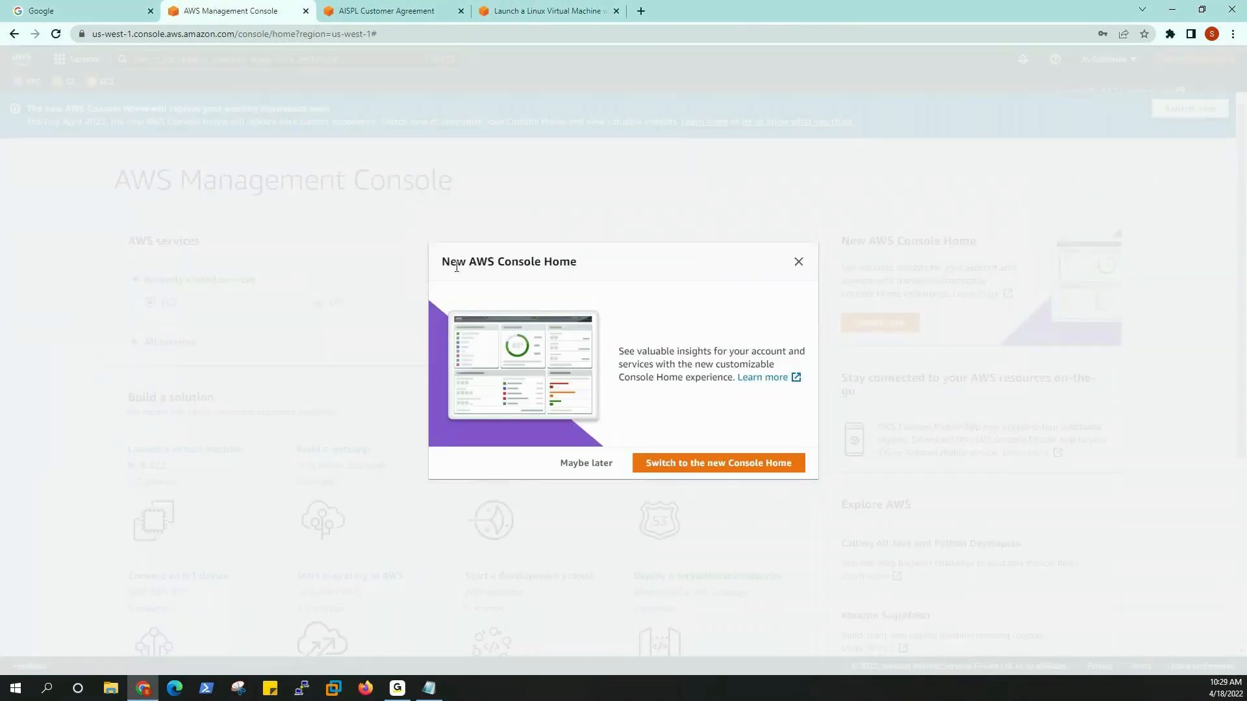
Accept the prompt to switch to the new Console Home layout
left_click_drag(505, 261, 577, 262)
left_click(626, 270)
left_click(697, 469)
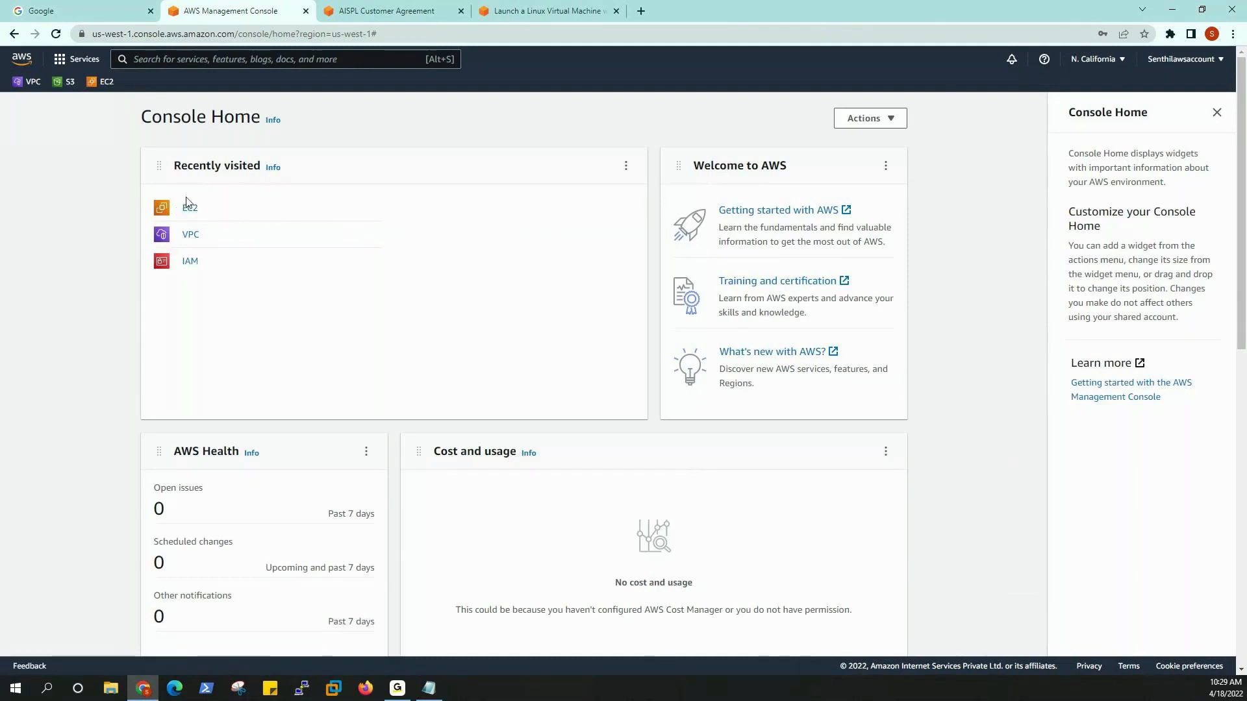
In the Services menu, unstar EC2 and VPC so they leave the favourites
left_click(63, 67)
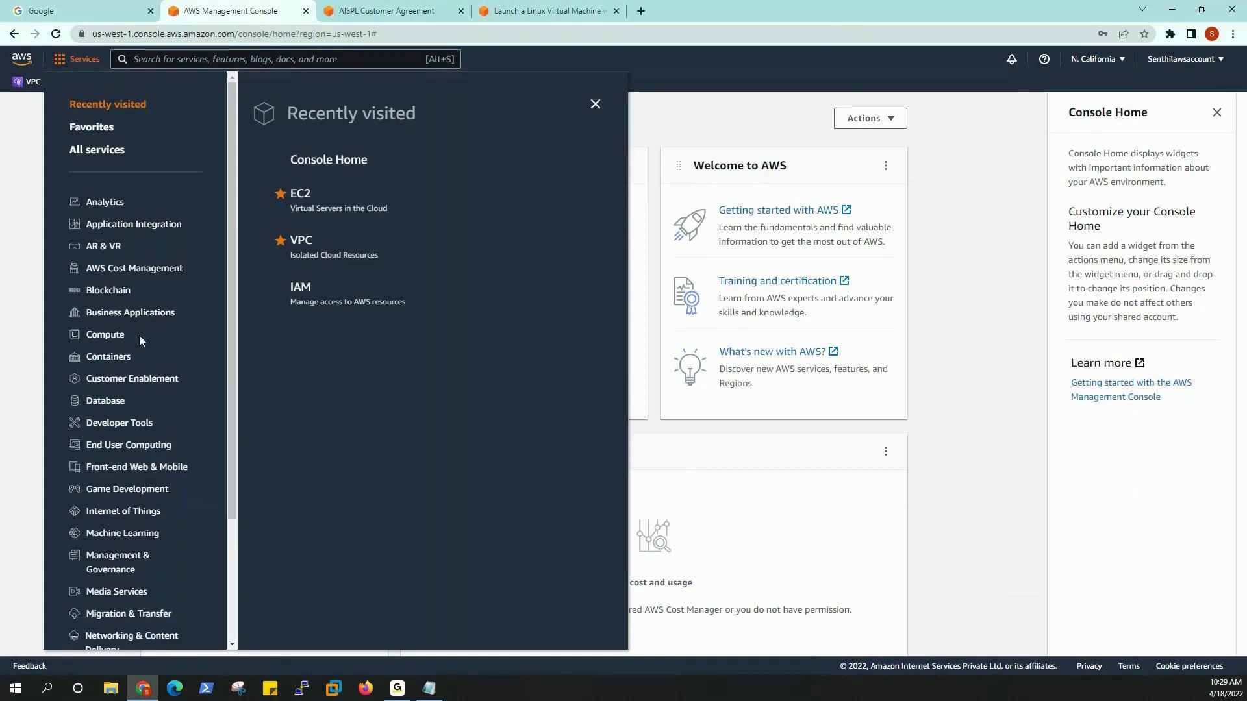
scroll(170, 333, "down", 3)
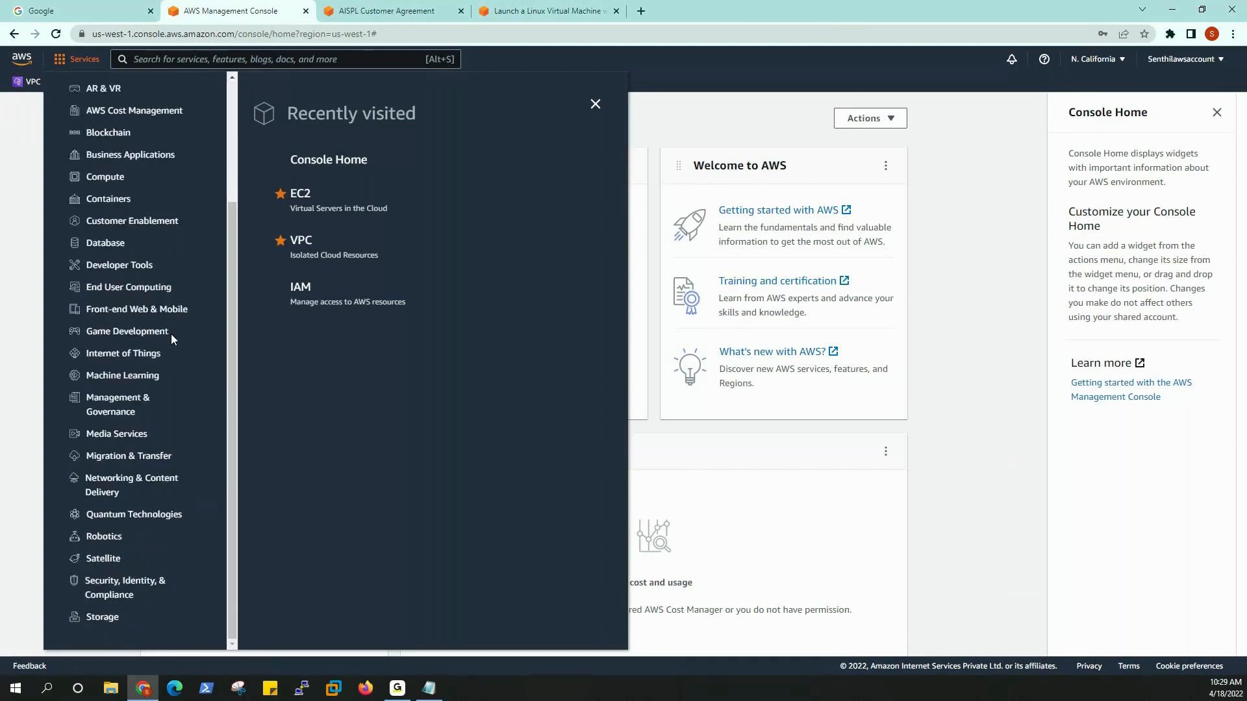
scroll(171, 334, "up", 3)
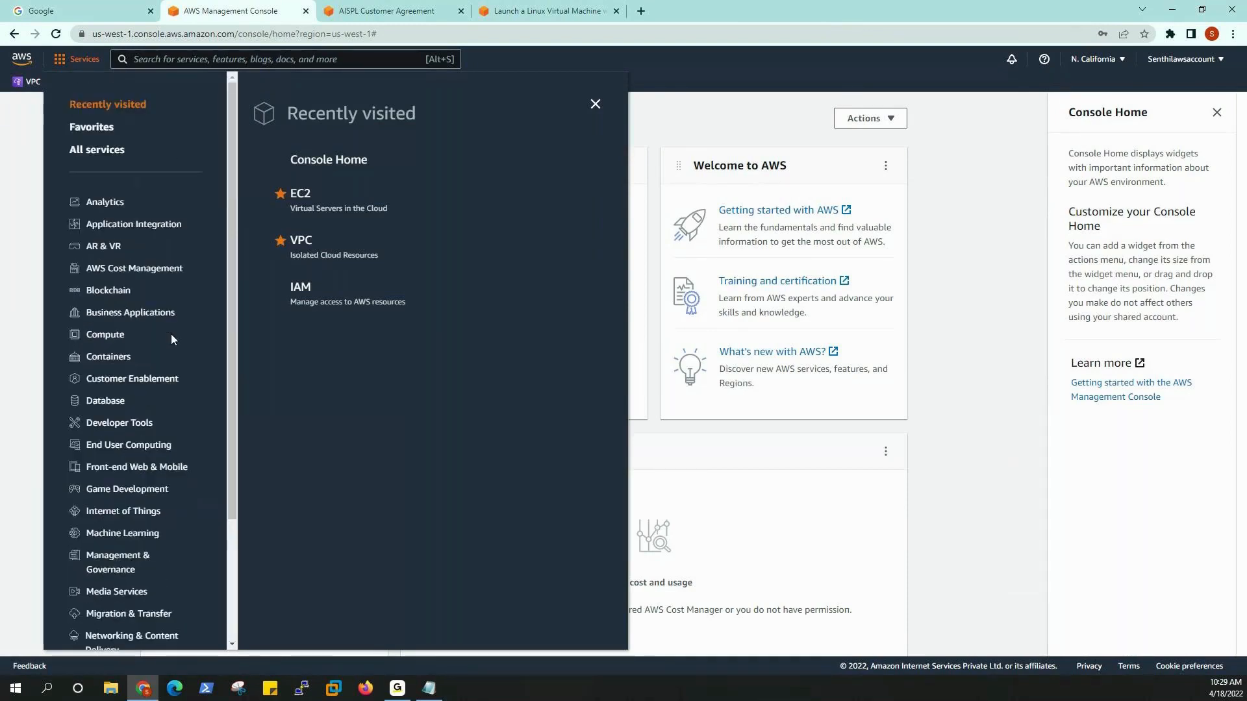
left_click(280, 194)
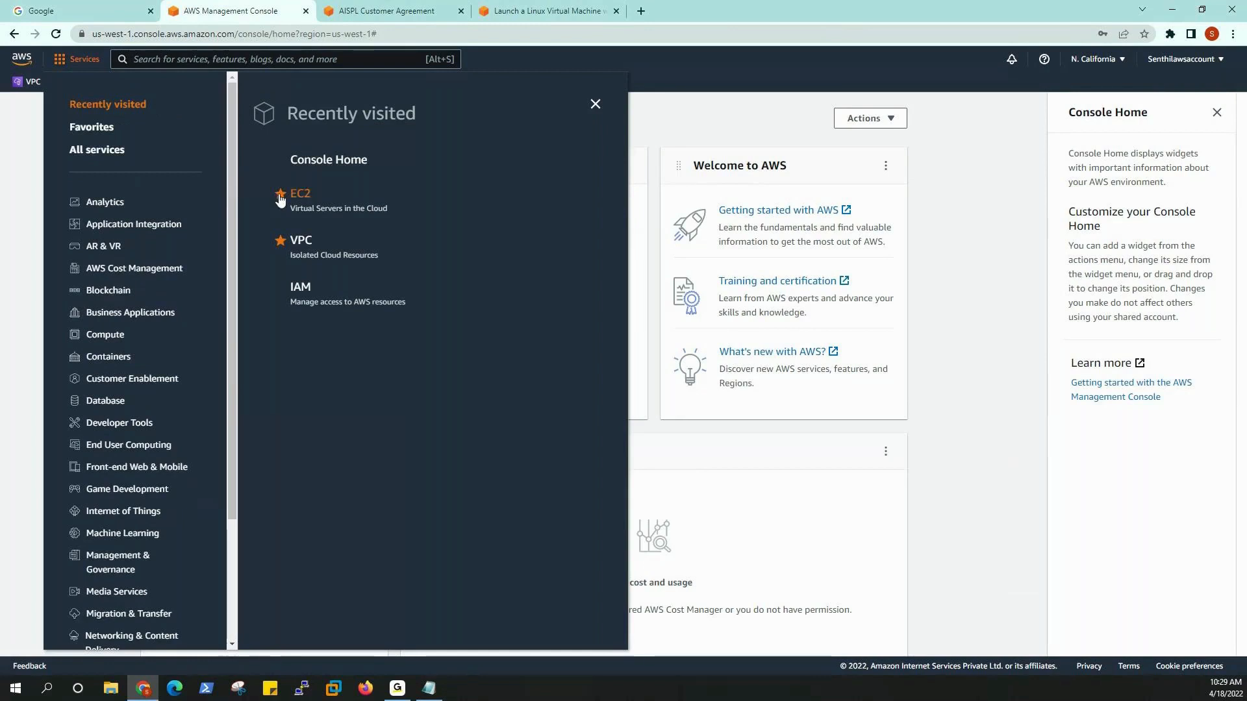
left_click(280, 240)
Browse the All services list, then close the menu back to Console Home
left_click(98, 152)
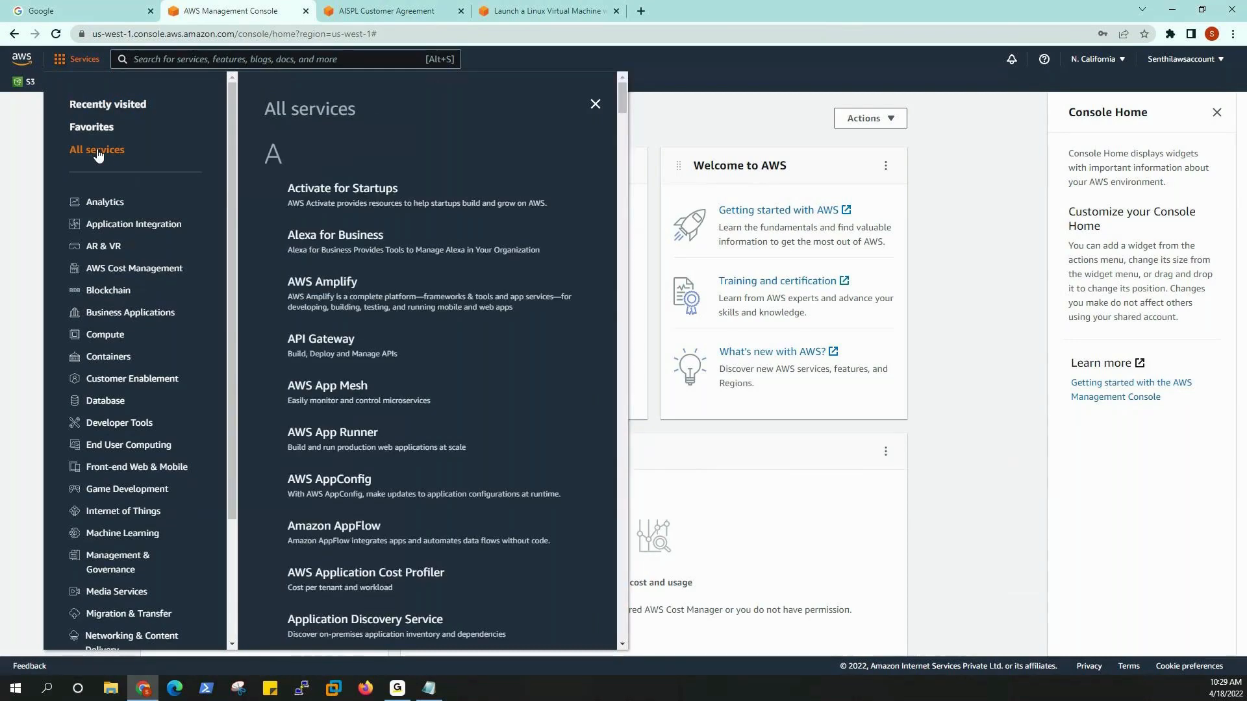
scroll(465, 390, "down", 10)
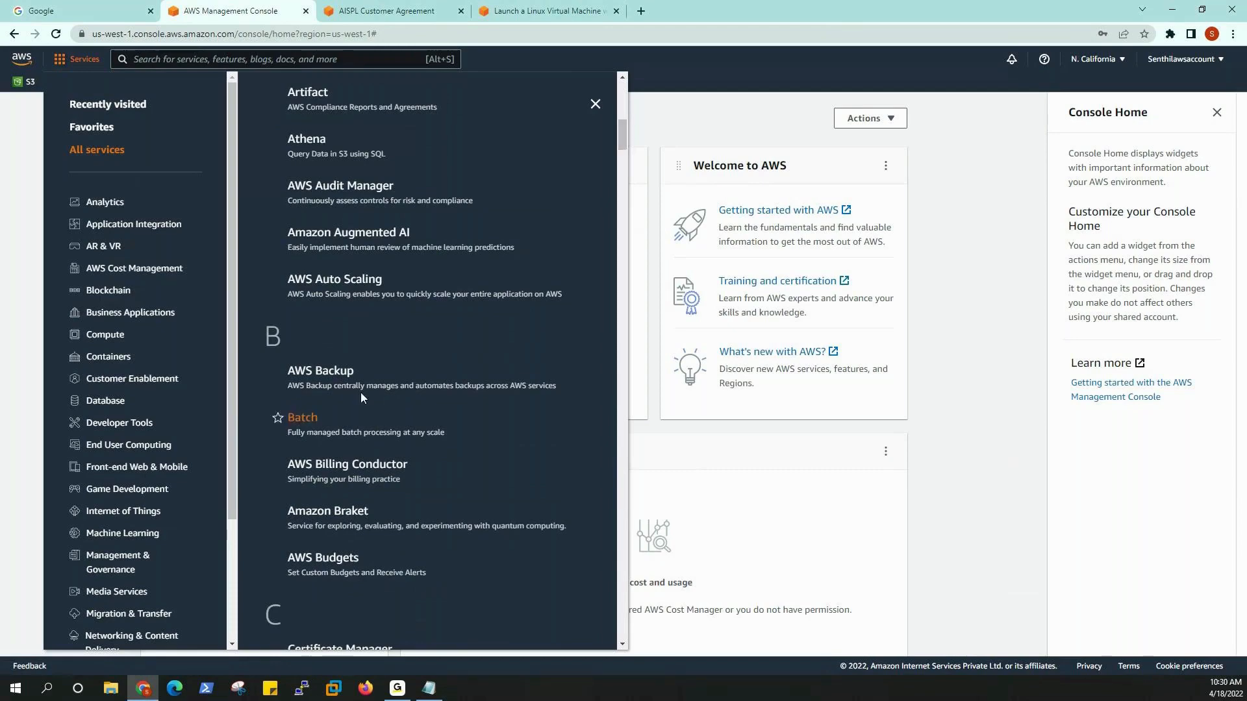
scroll(447, 514, "down", 10)
scroll(447, 514, "up", 5)
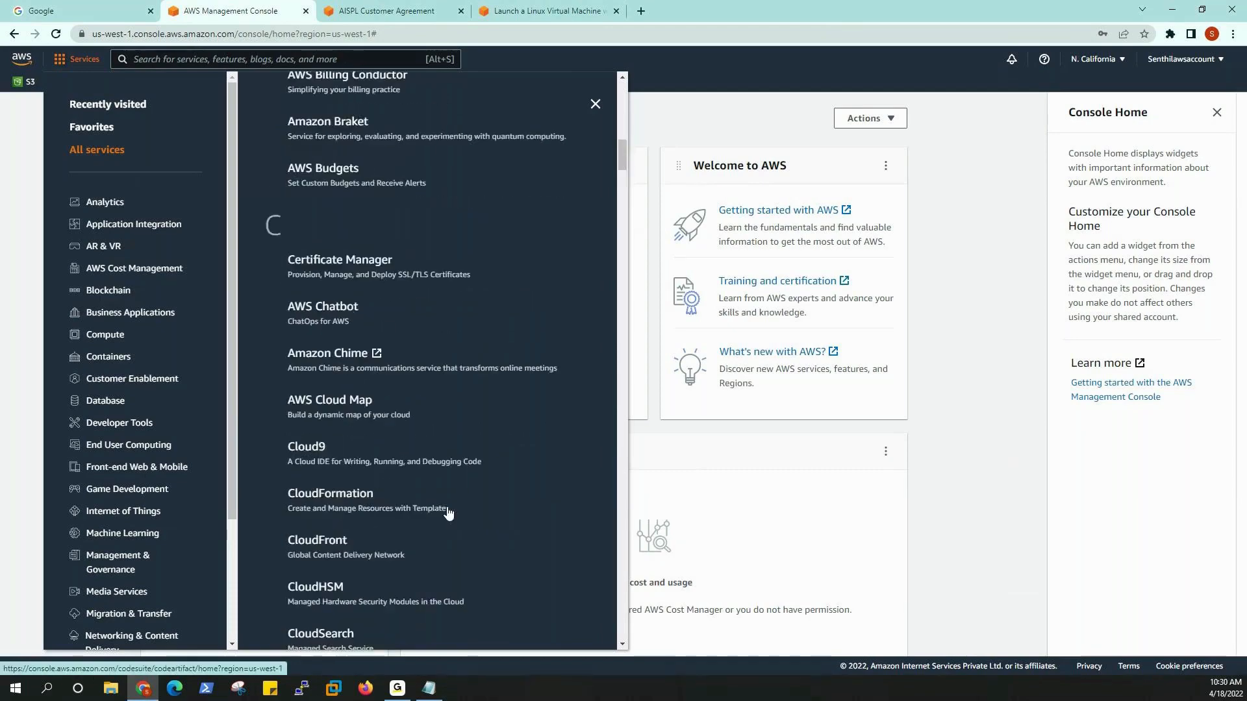
scroll(446, 515, "up", 10)
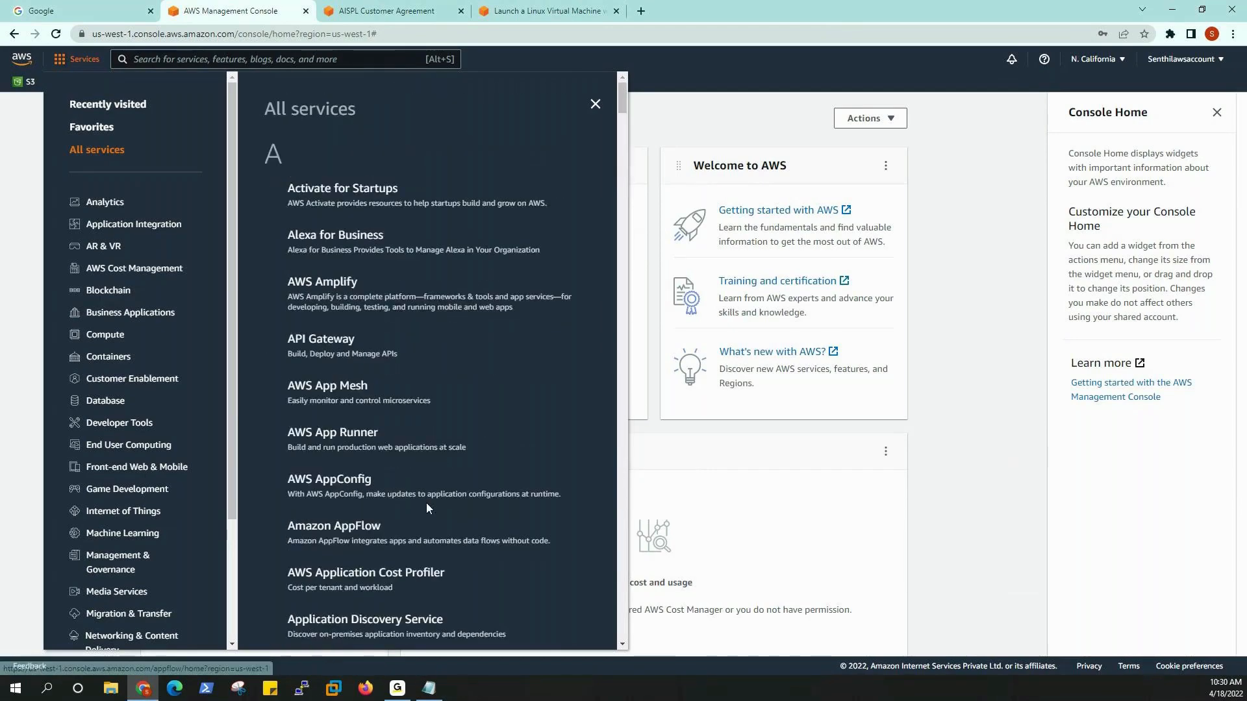
left_click(994, 296)
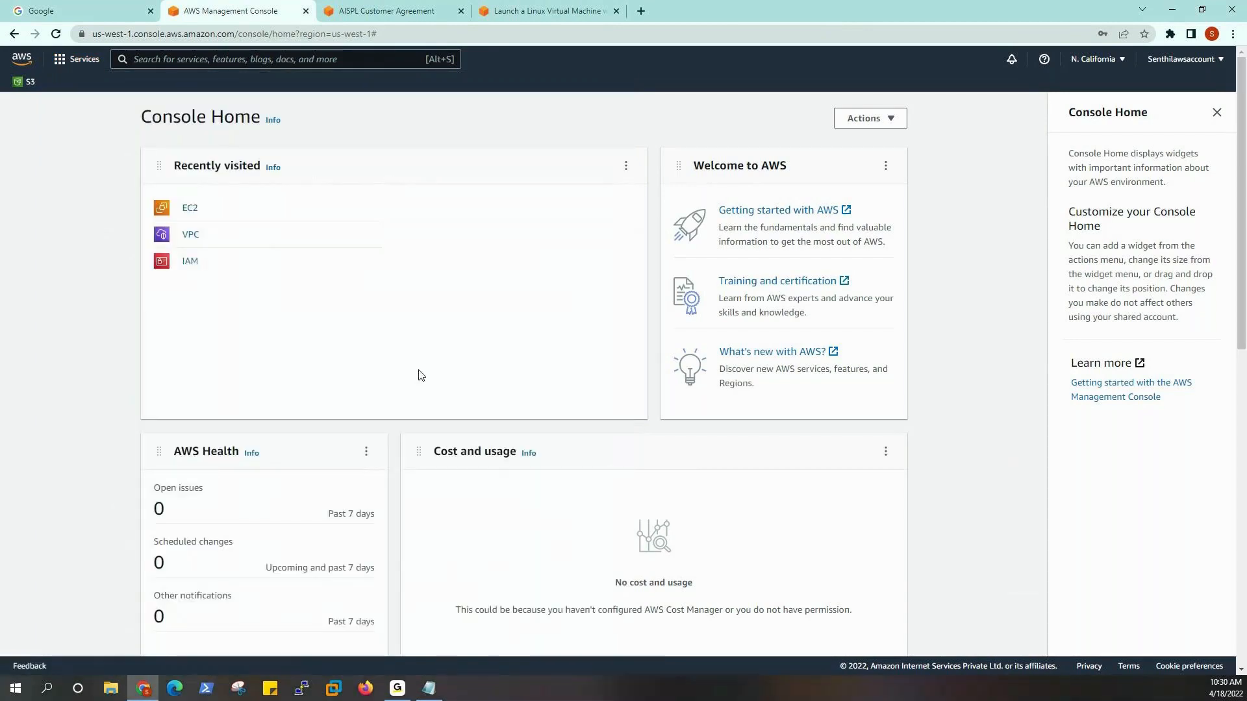
scroll(419, 374, "down", 2)
scroll(419, 375, "up", 2)
scroll(960, 453, "down", 9)
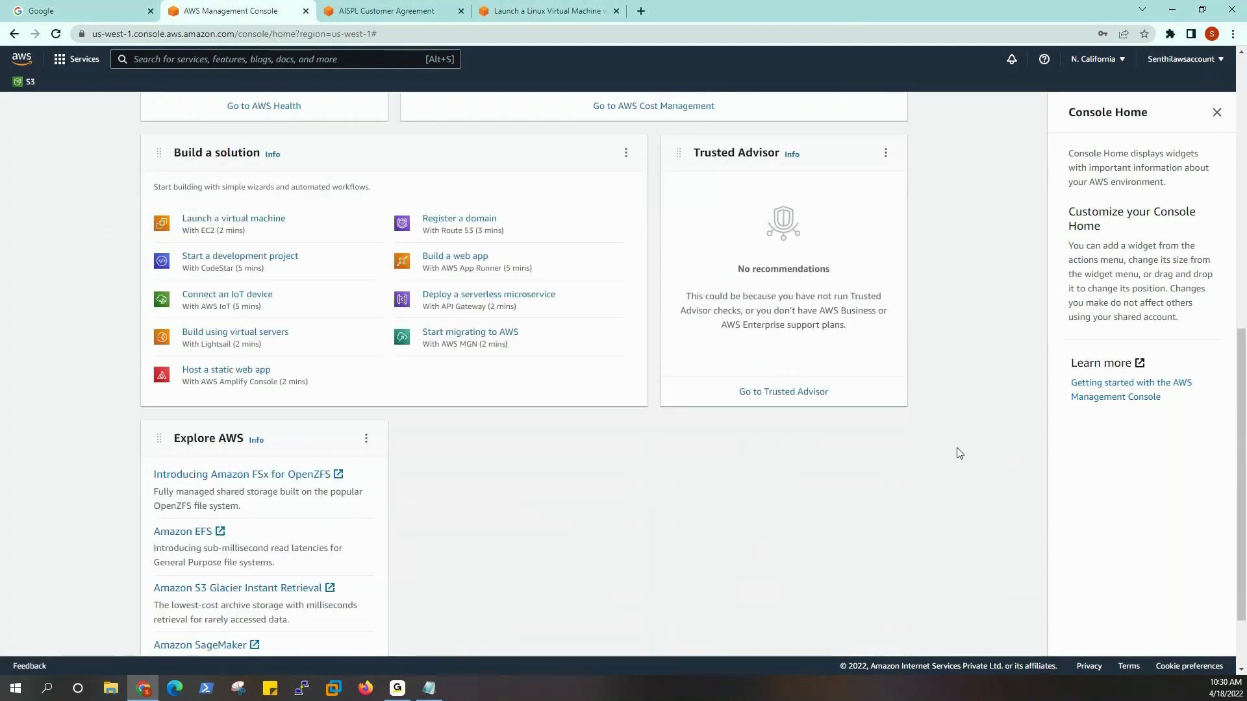
scroll(960, 453, "down", 1)
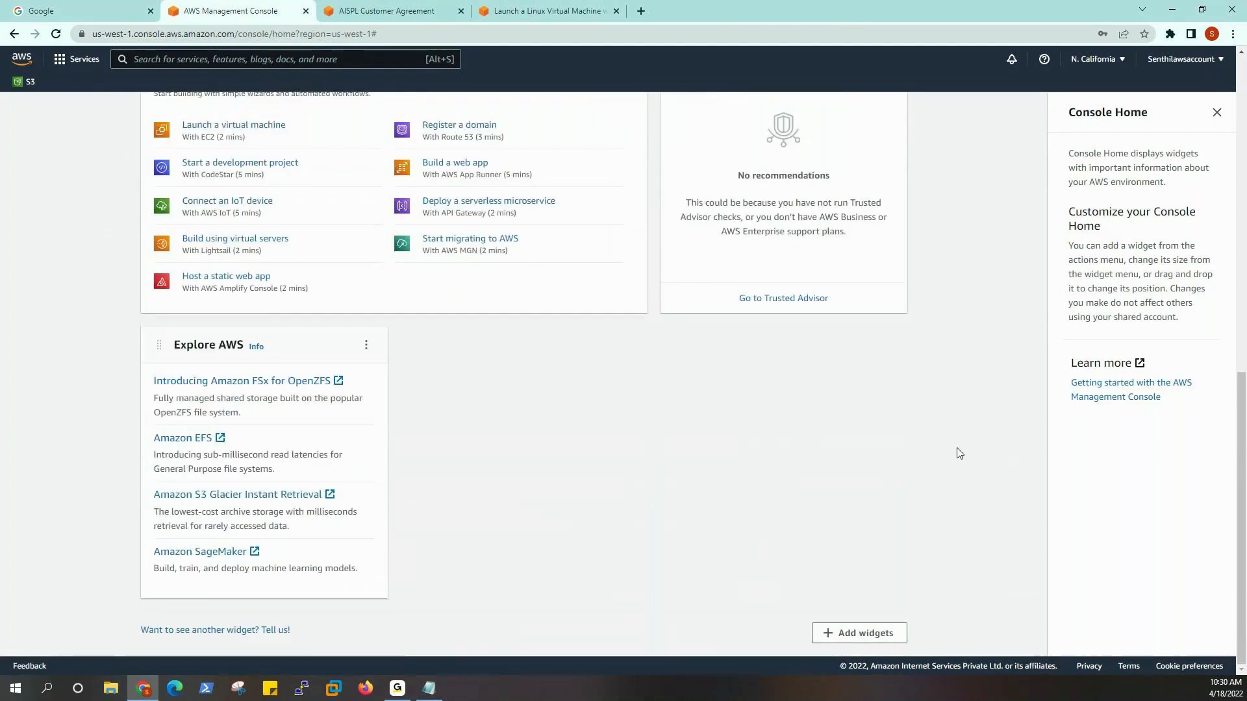
scroll(960, 453, "up", 3)
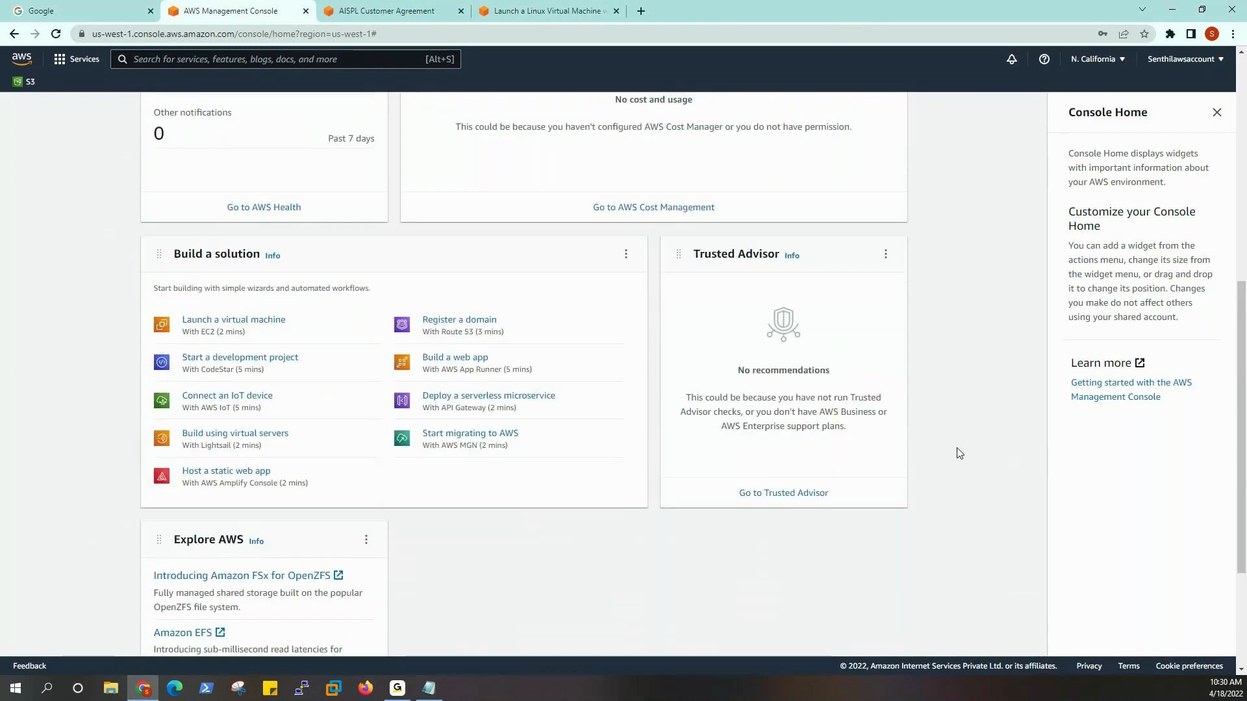
scroll(334, 395, "up", 7)
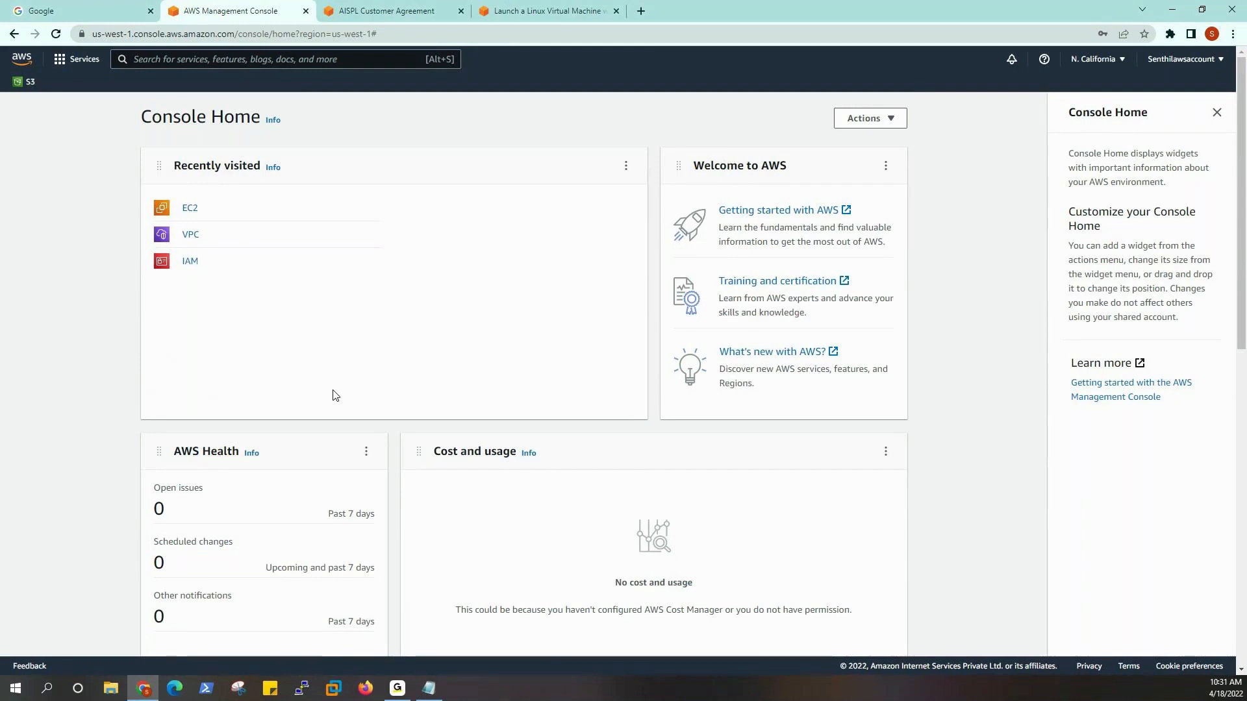
Open the Services menu showing categories and recently visited Console Home, EC2, VPC and IAM
left_click(62, 61)
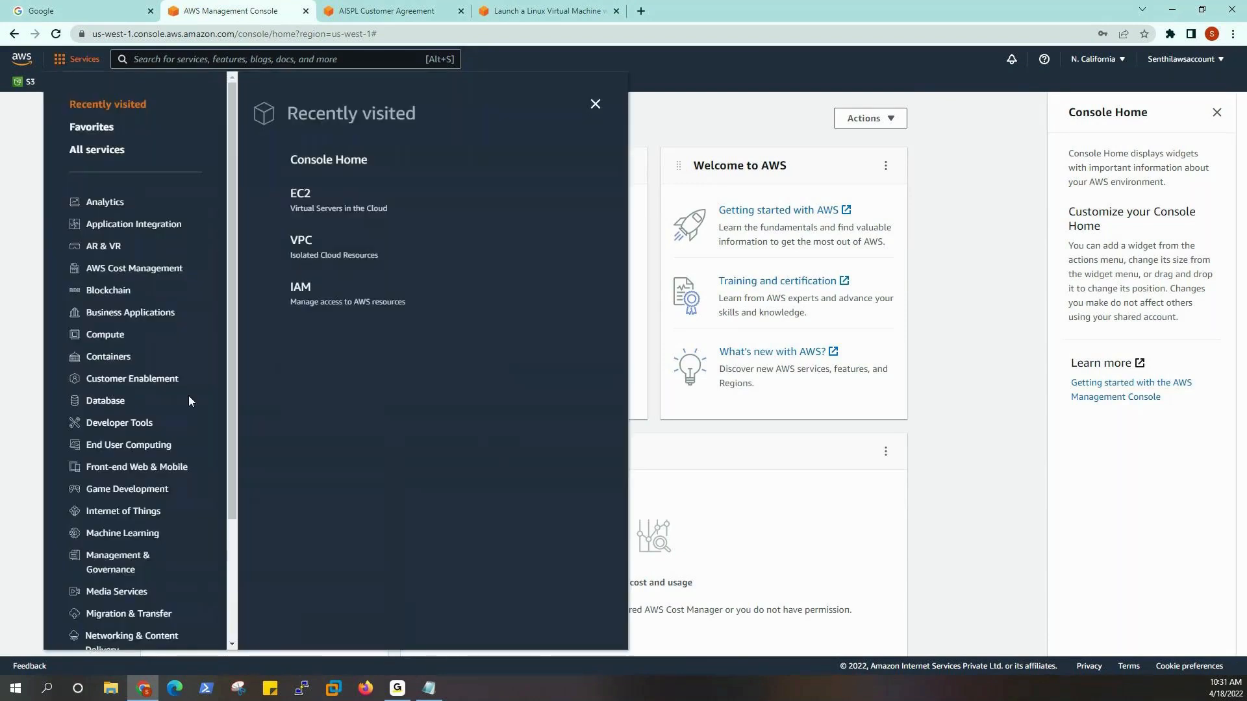
scroll(189, 396, "down", 3)
scroll(188, 396, "up", 3)
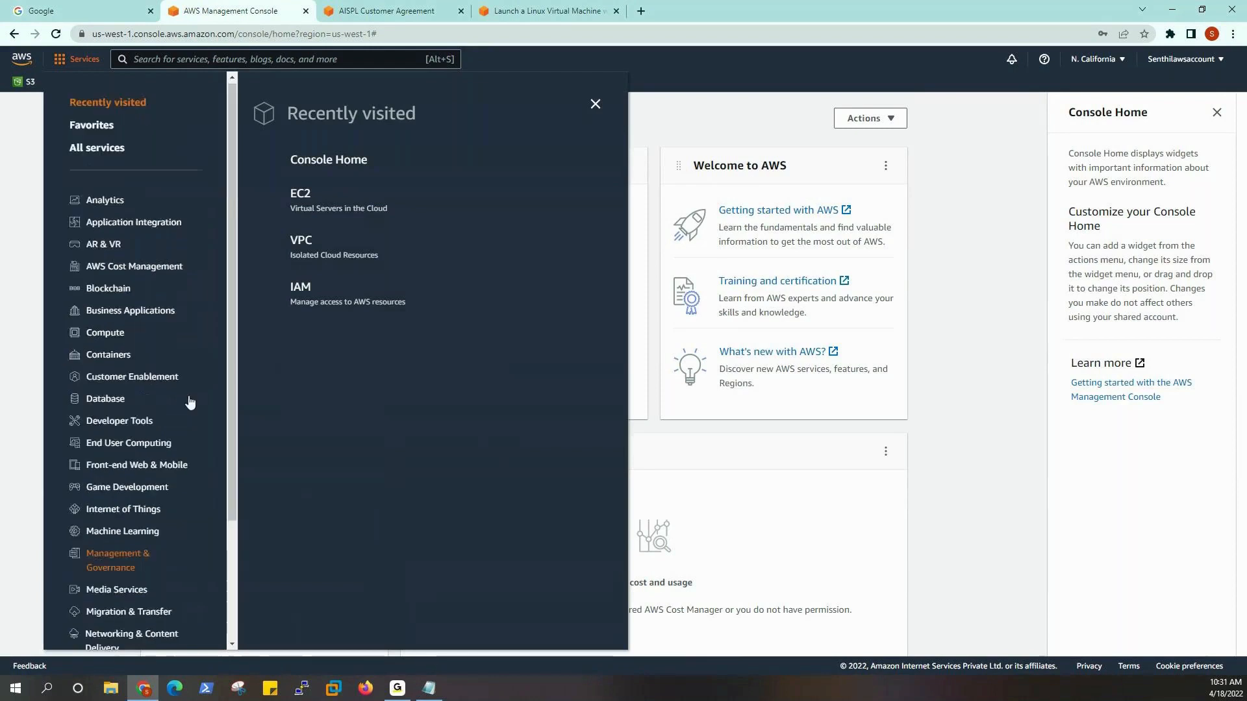